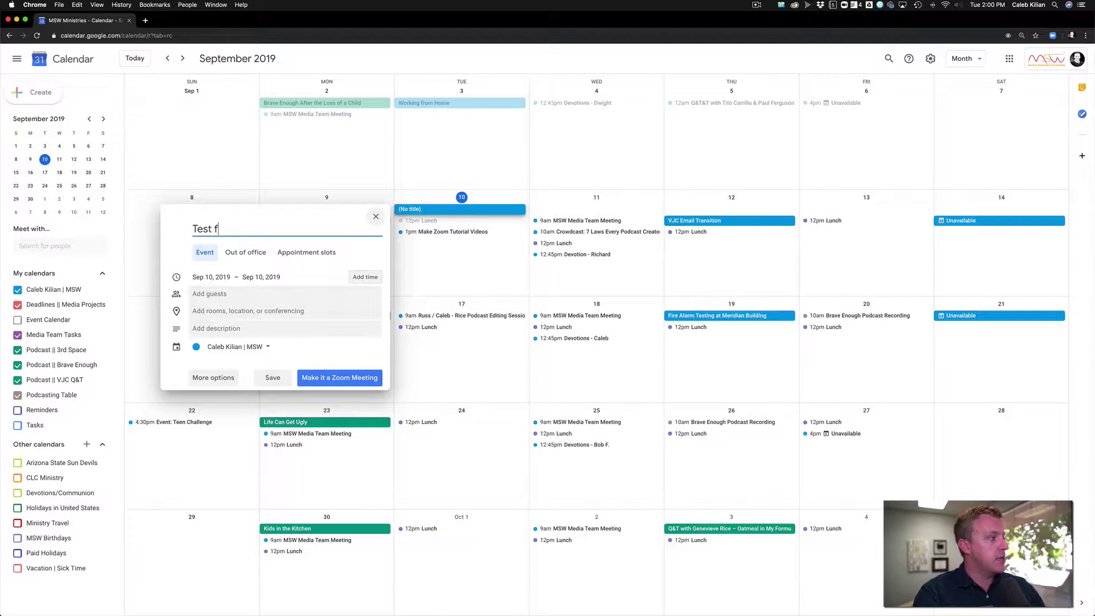
- Title the new September 10 event "Test for Zoom" and give it a time of 2:30pm to 3:30pm
{"action": "type", "text": "or Zoo"}
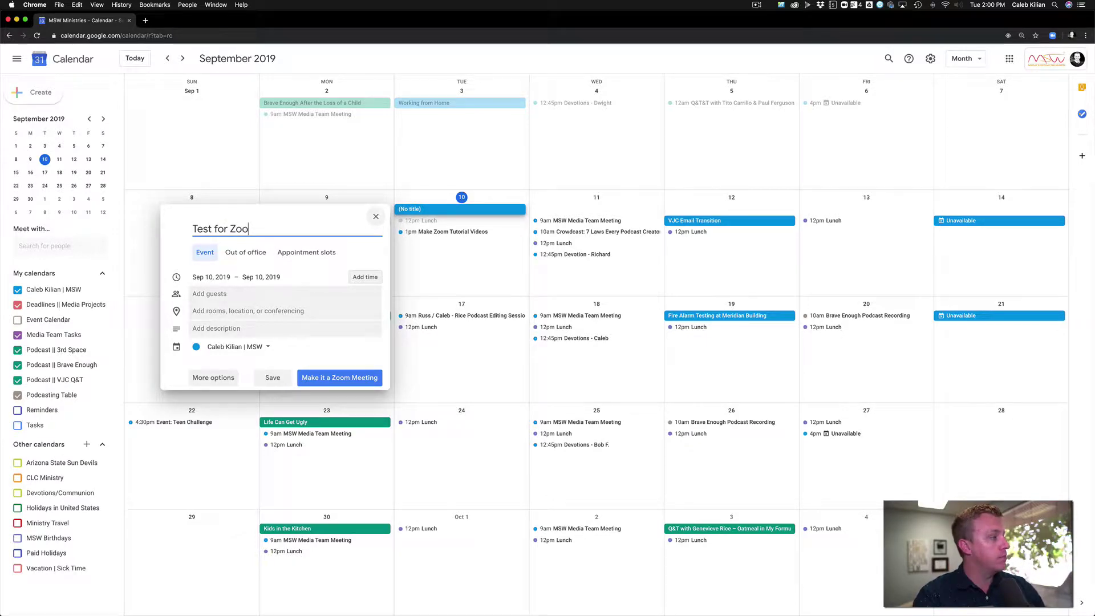
{"action": "type", "text": "m"}
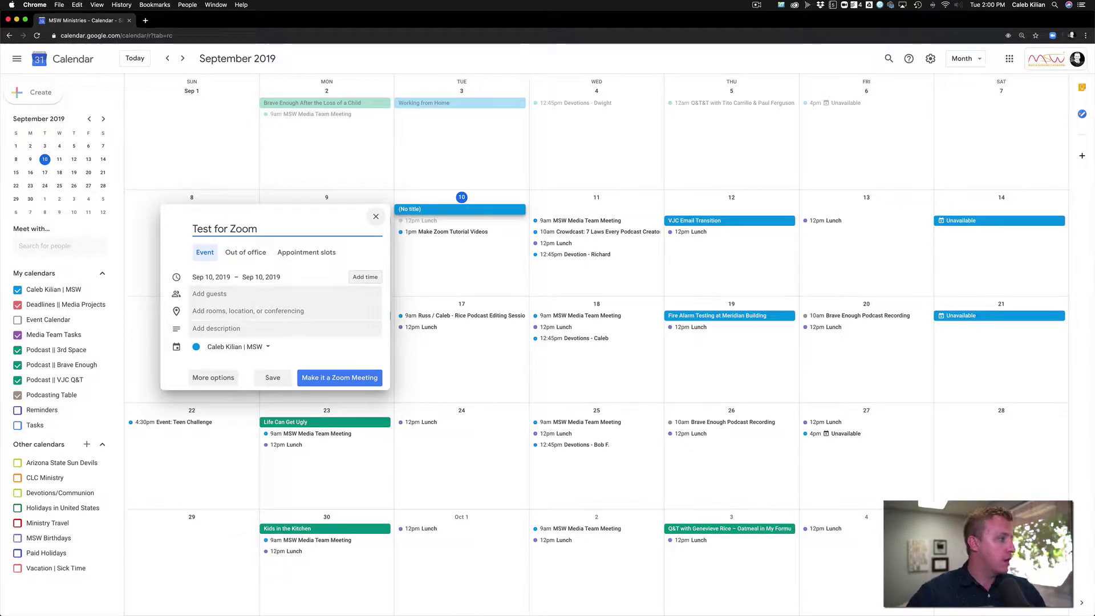
{"action": "left_click", "coordinate": [368, 278]}
{"action": "left_click", "coordinate": [249, 277]}
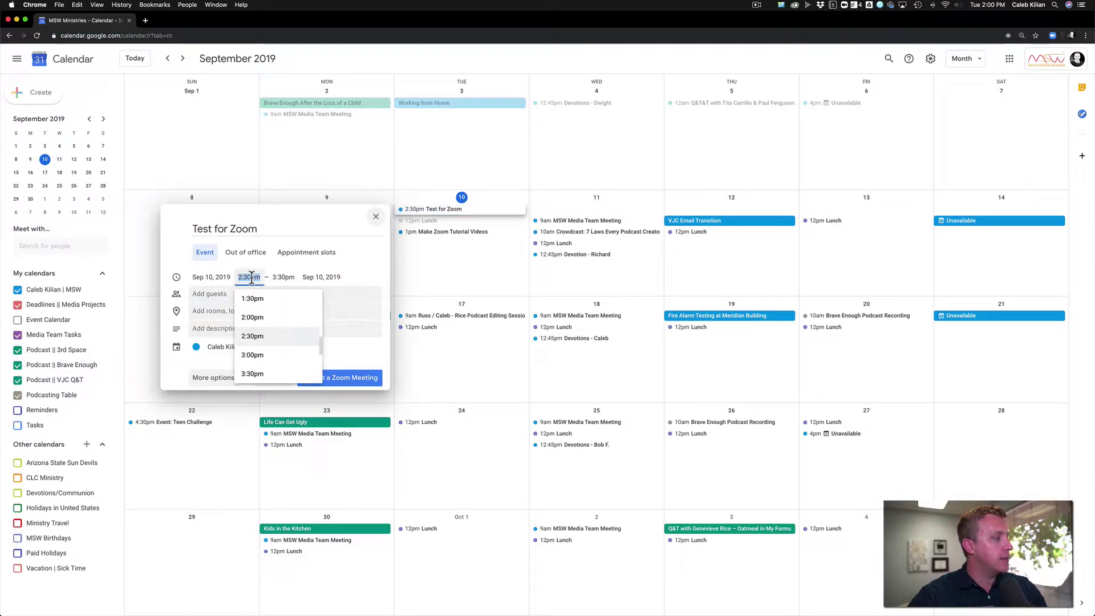
{"action": "left_click", "coordinate": [200, 296]}
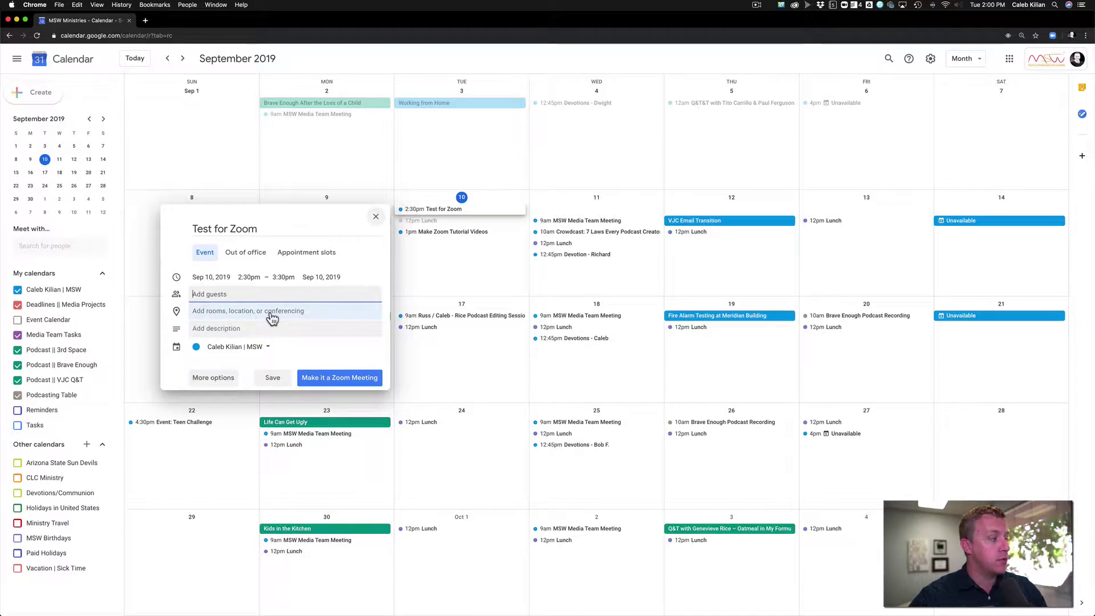
- Add Zoom Meeting conferencing to the Test for Zoom event and save the event
{"action": "left_click", "coordinate": [294, 313]}
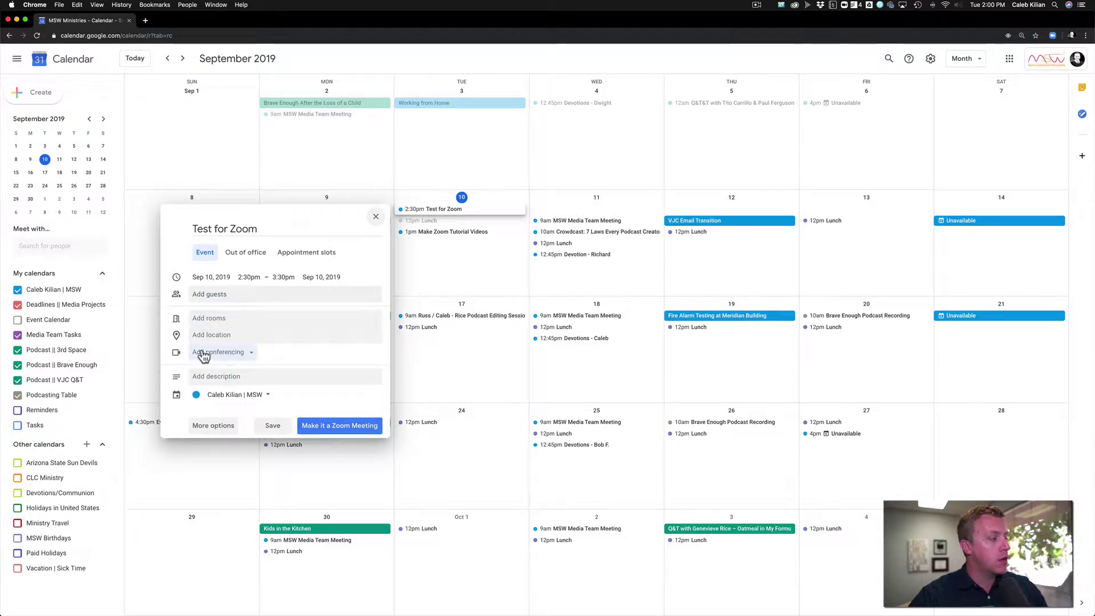
{"action": "left_click", "coordinate": [242, 353]}
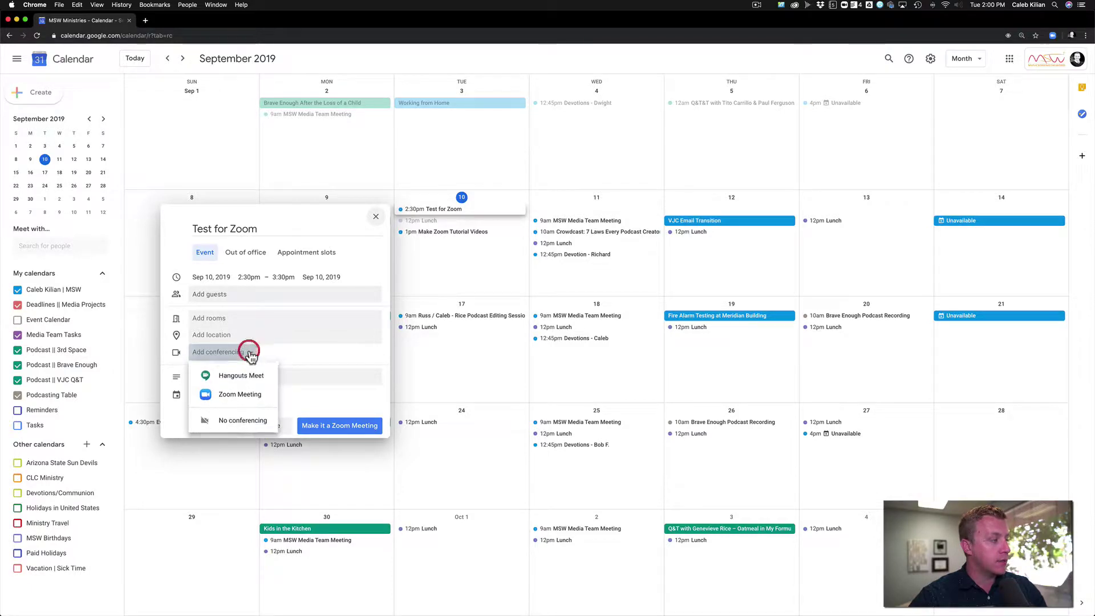
{"action": "left_click", "coordinate": [240, 396]}
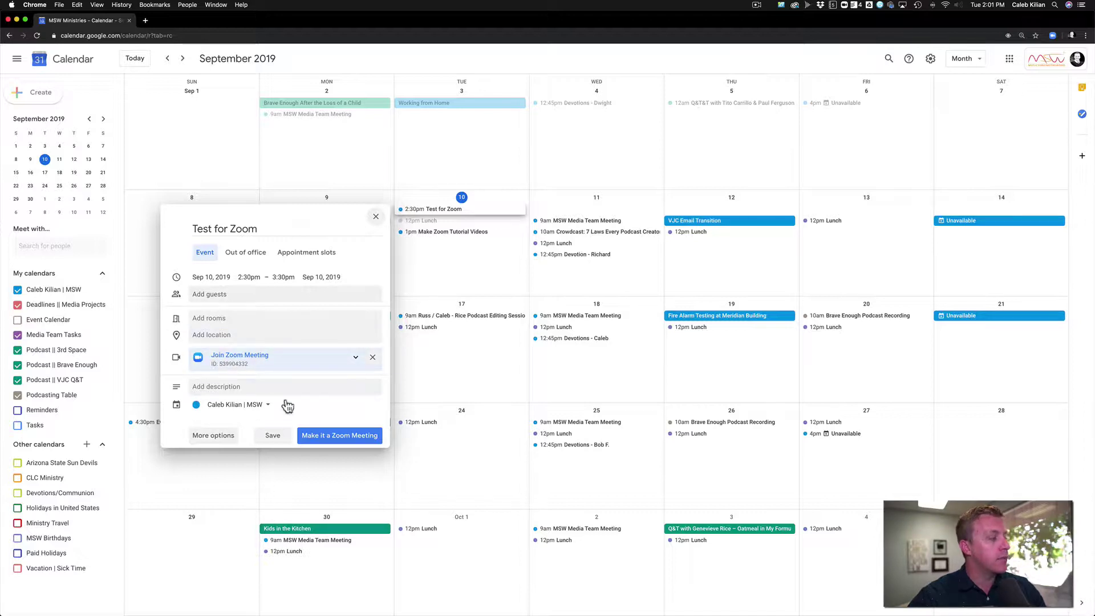
{"action": "left_click", "coordinate": [272, 436]}
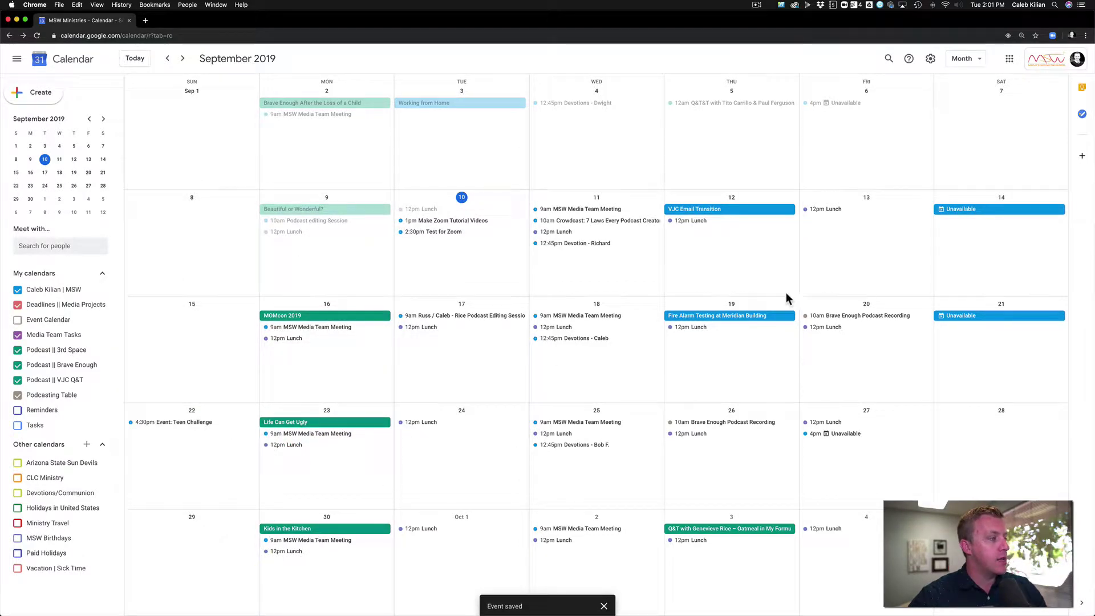
- Review the saved Test for Zoom event's expanded Zoom joining details and close the event details
{"action": "left_click", "coordinate": [439, 232]}
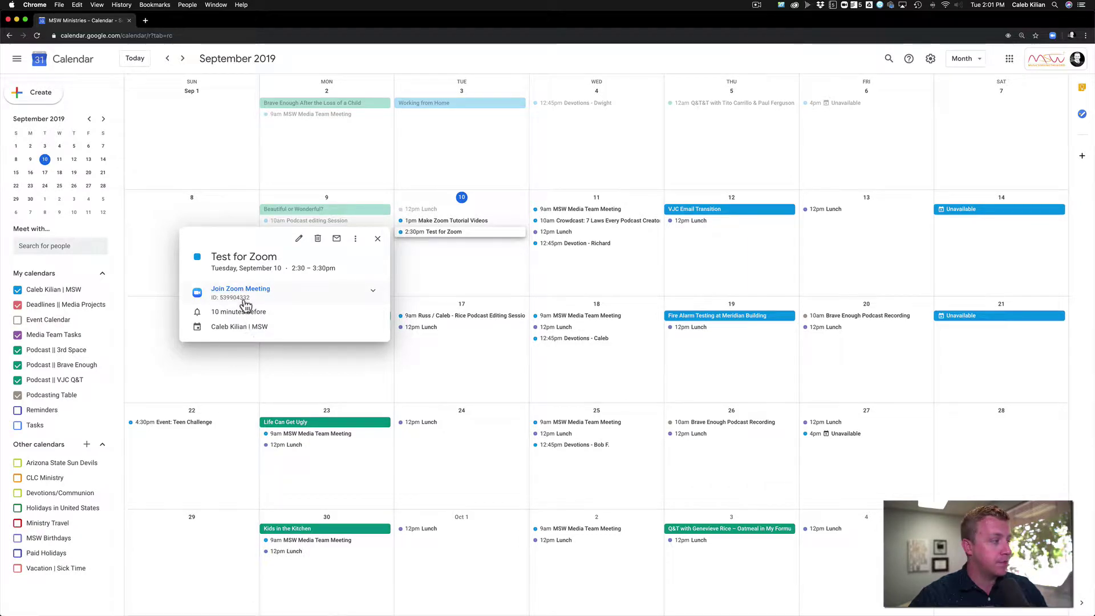
{"action": "left_click", "coordinate": [373, 292]}
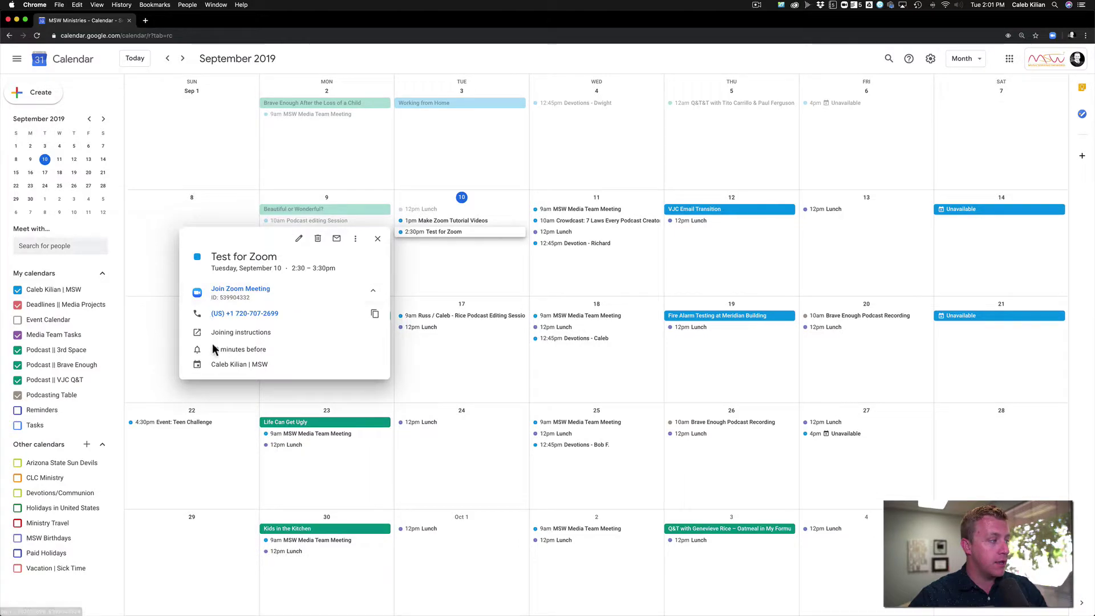
{"action": "left_click", "coordinate": [371, 290]}
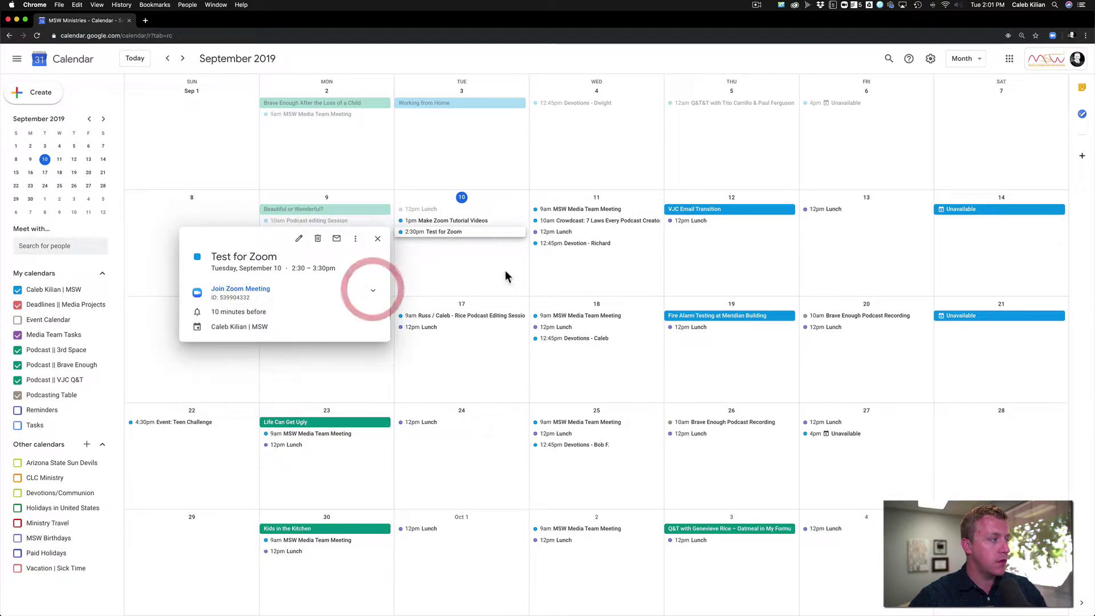
{"action": "left_click", "coordinate": [502, 269]}
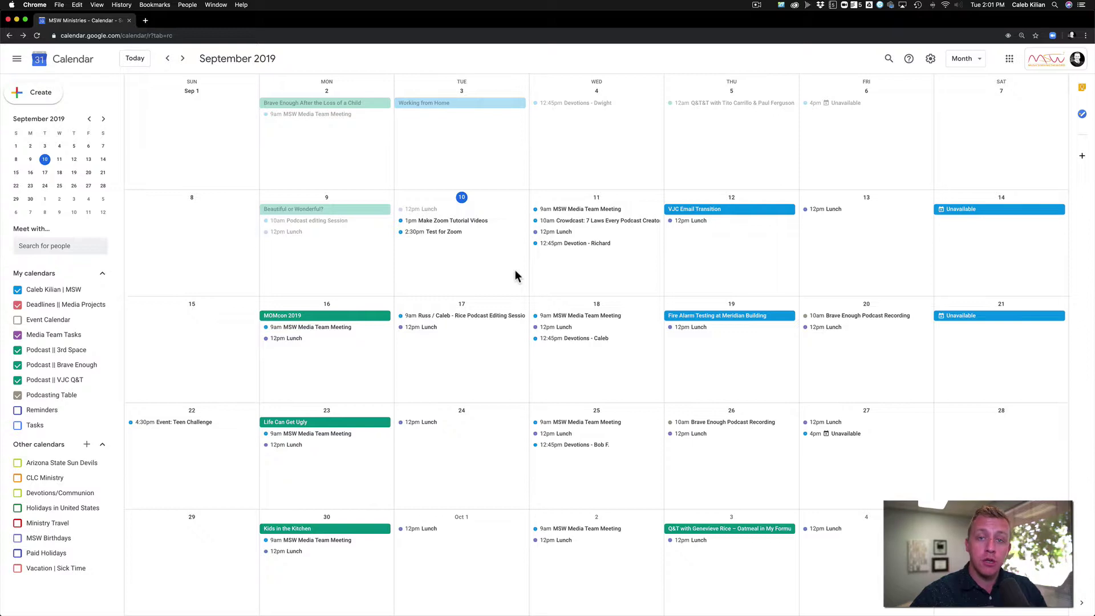
- Join the Zoom meeting from the Test for Zoom event, checking the phone call option and connecting with computer audio
{"action": "left_click", "coordinate": [450, 235]}
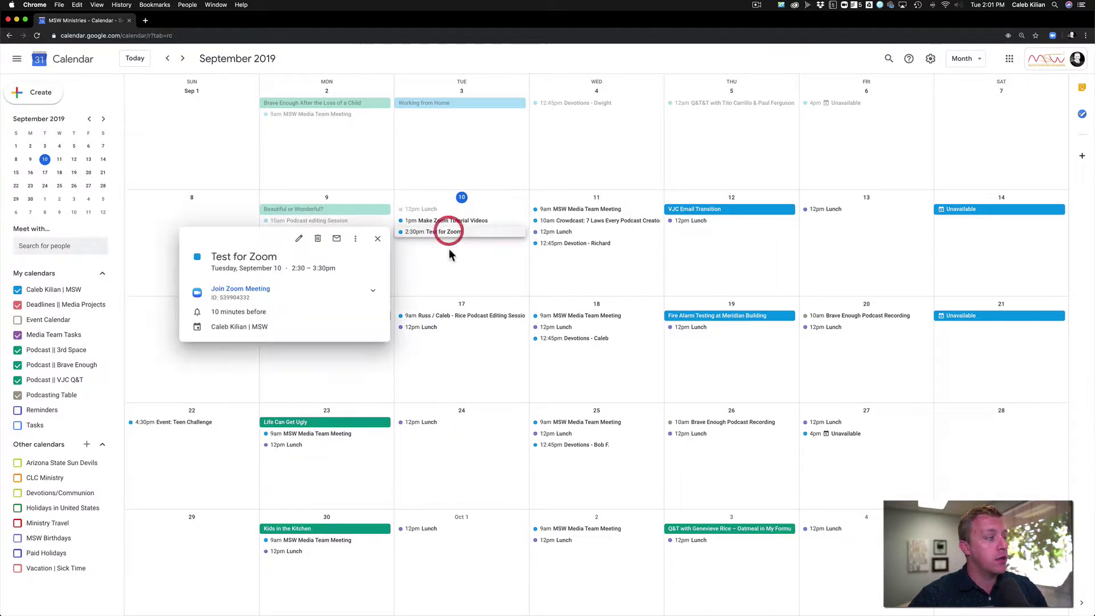
{"action": "left_click", "coordinate": [263, 290]}
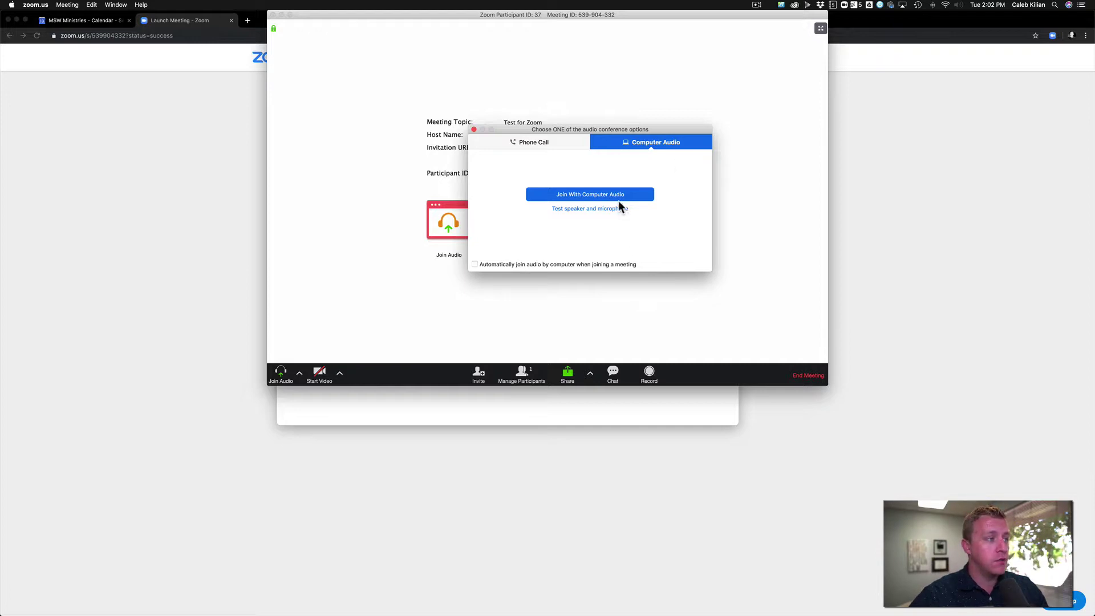
{"action": "left_click", "coordinate": [552, 142]}
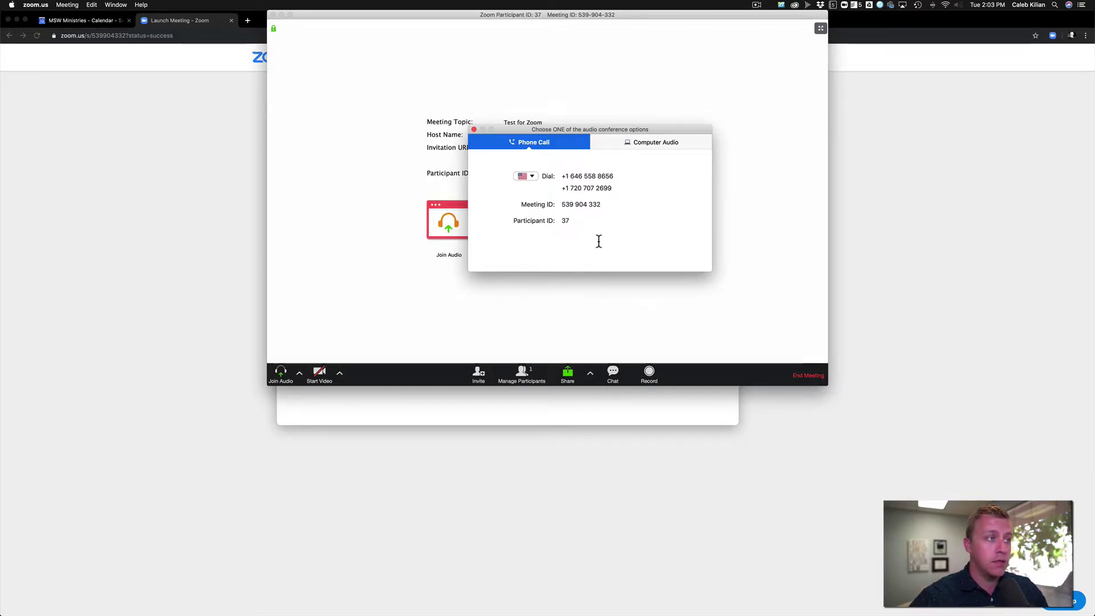
{"action": "left_click", "coordinate": [644, 142]}
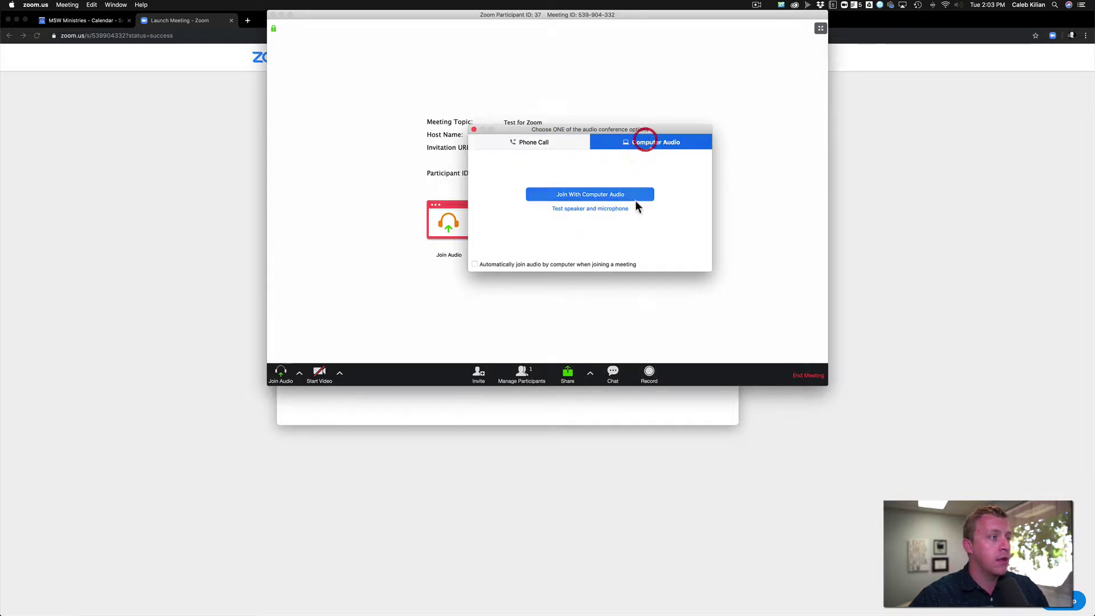
{"action": "left_click", "coordinate": [603, 194]}
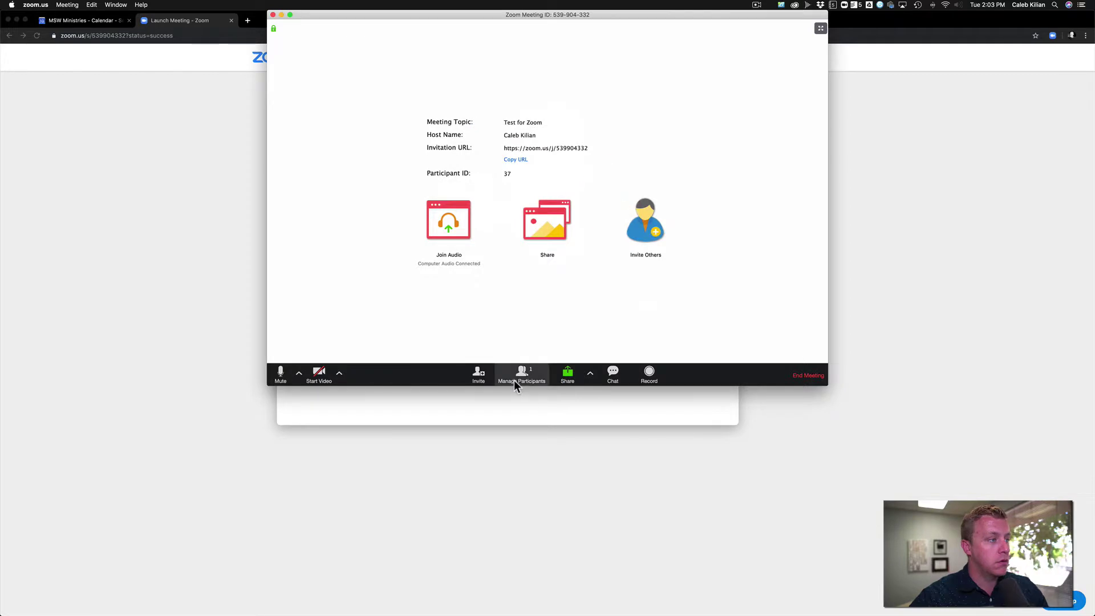
- Move the meeting window down a little and examine the available microphone and speaker choices
{"action": "left_click_drag", "start_coordinate": [551, 14], "coordinate": [552, 72]}
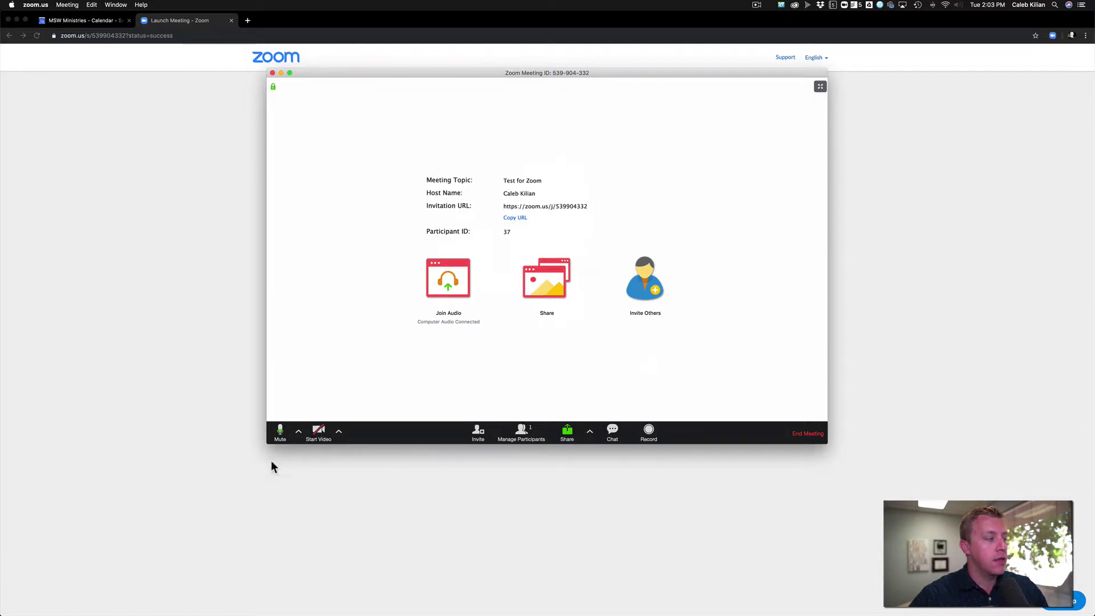
{"action": "left_click", "coordinate": [298, 433]}
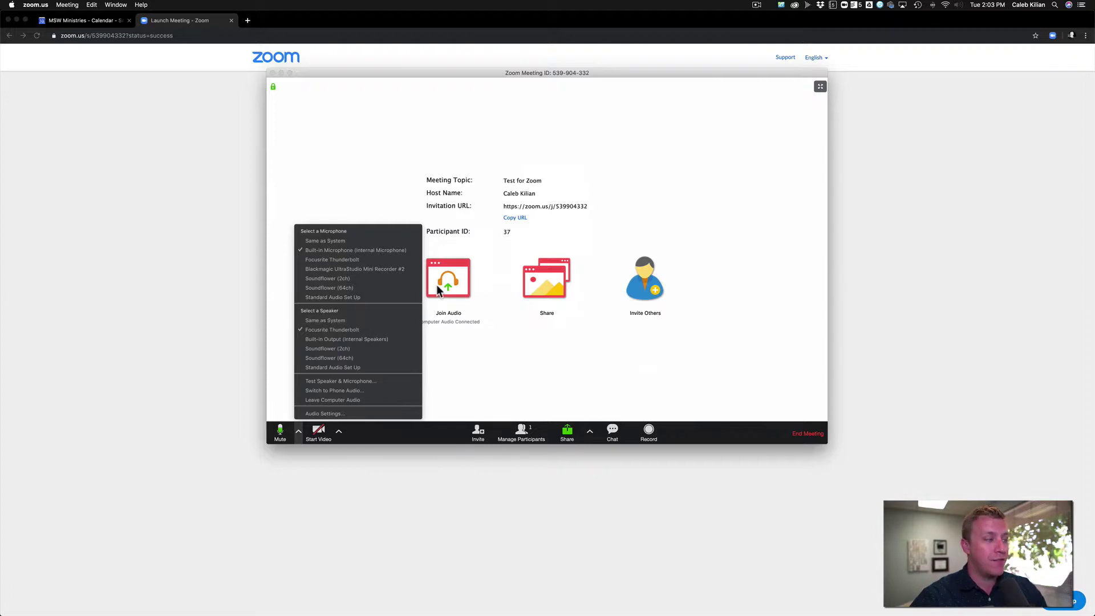
{"action": "mouse_move", "coordinate": [505, 607]}
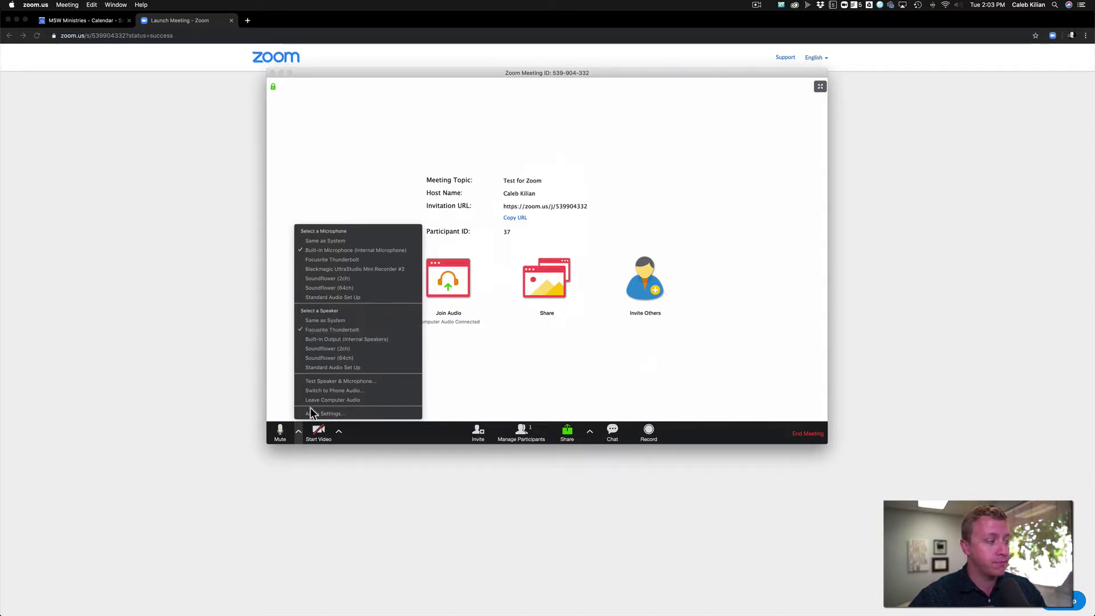
{"action": "left_click", "coordinate": [298, 431]}
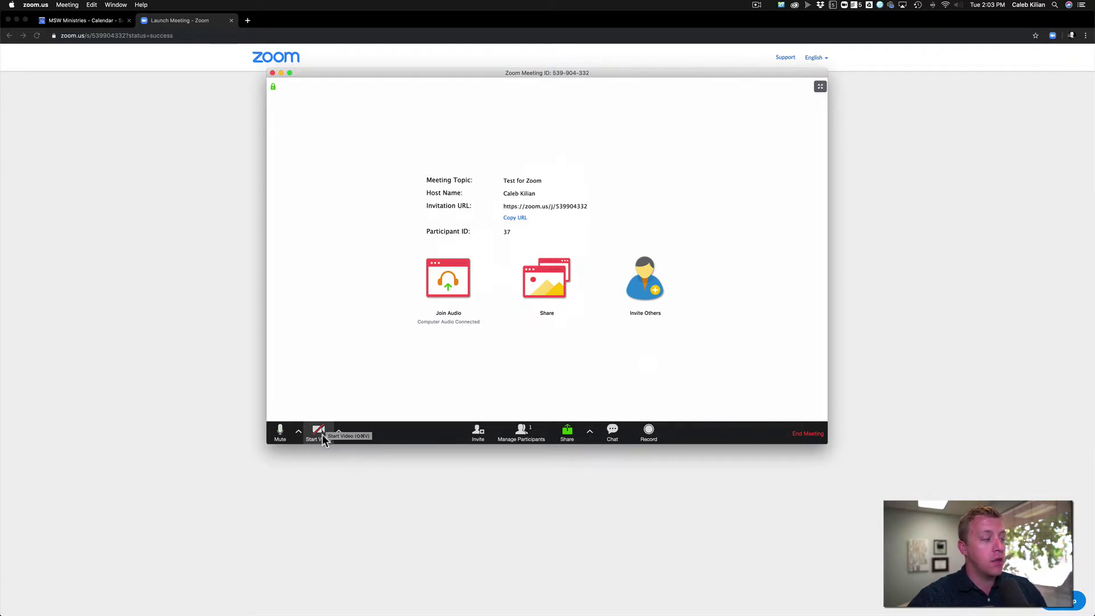
- Start the meeting video and set the camera to FaceTime HD Camera (Built-in)
{"action": "left_click", "coordinate": [319, 435]}
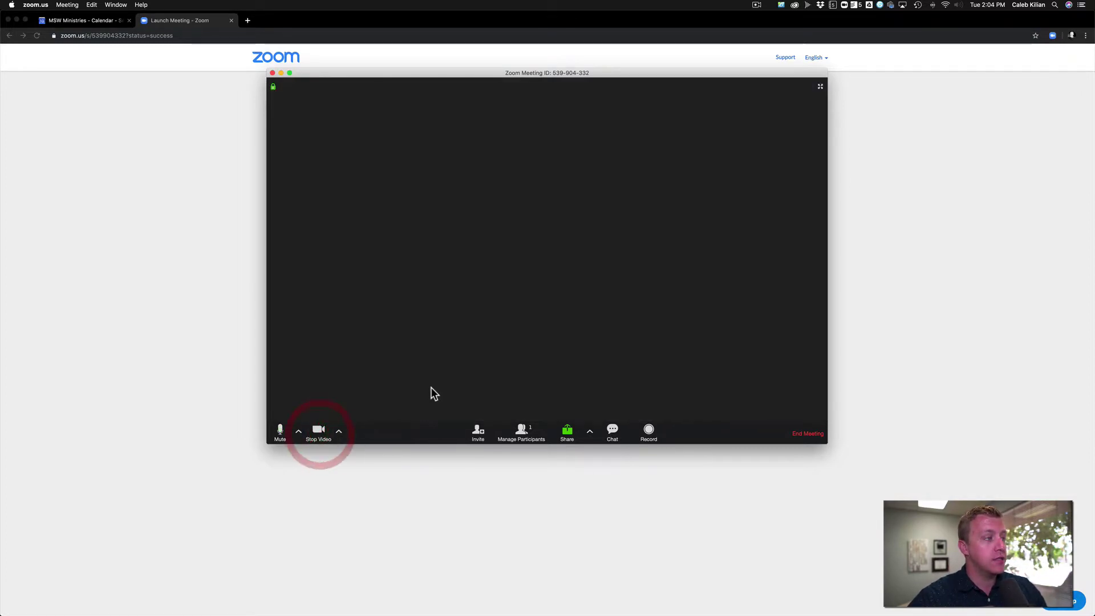
{"action": "left_click", "coordinate": [339, 432]}
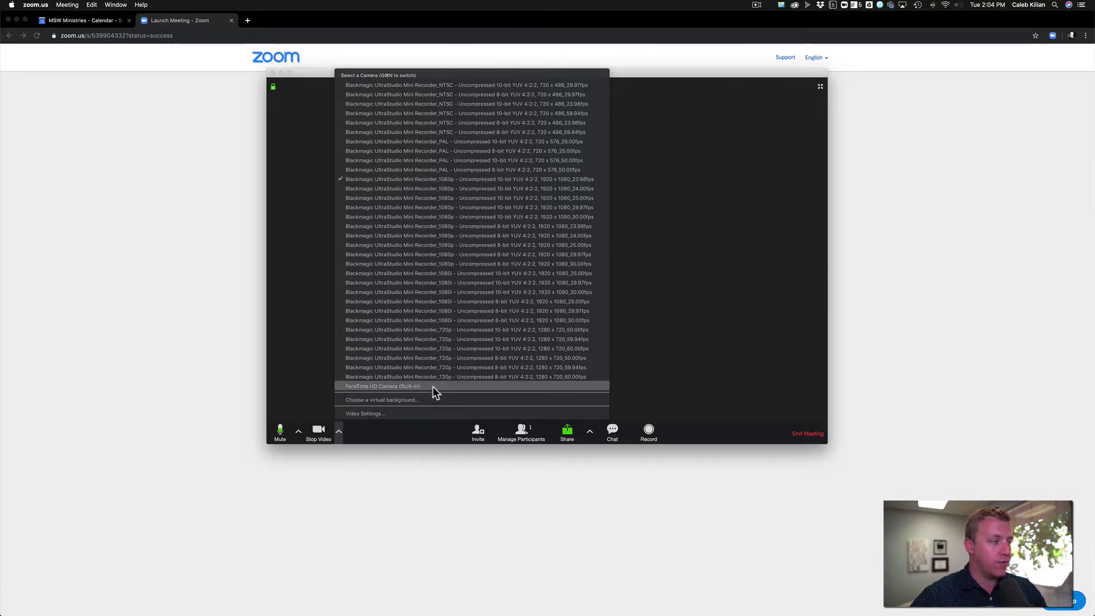
{"action": "left_click", "coordinate": [392, 387]}
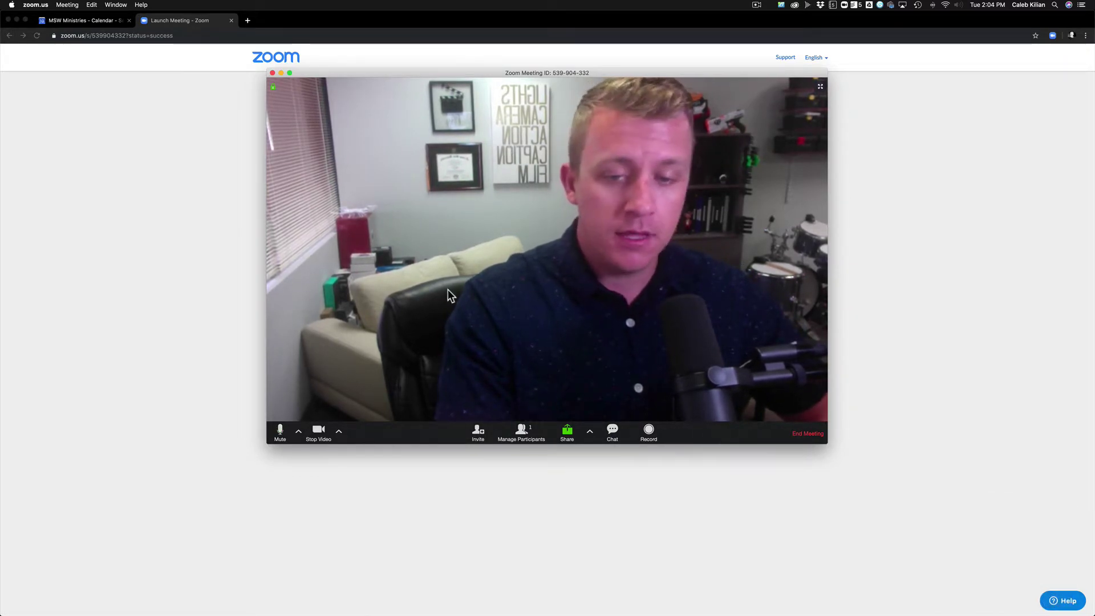
- Examine the contact and email options for inviting people to the meeting and close the invitation dialog
{"action": "left_click", "coordinate": [478, 432]}
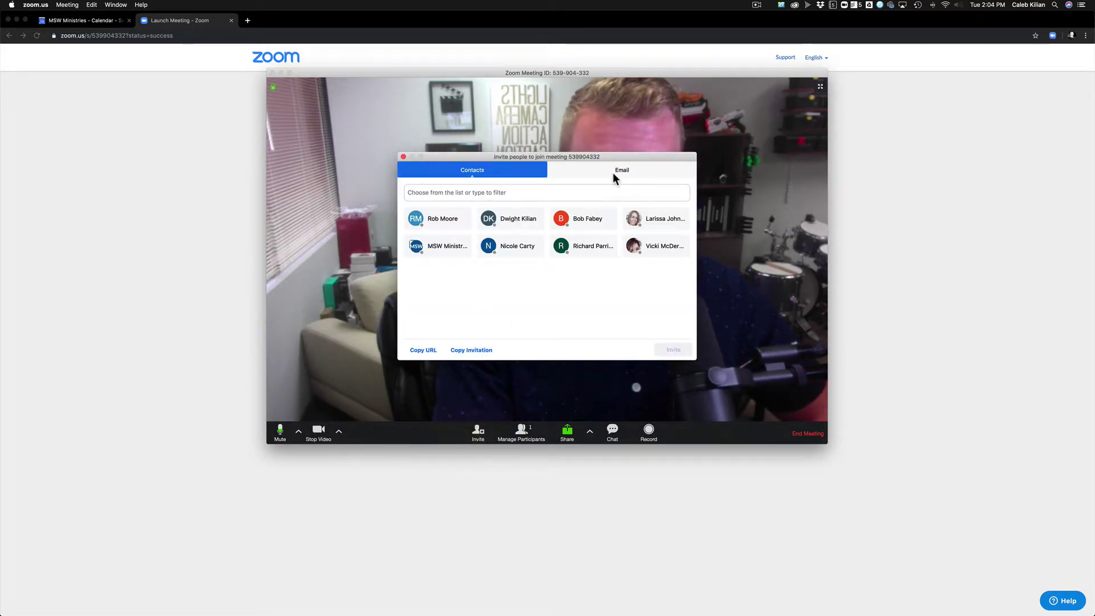
{"action": "left_click", "coordinate": [592, 165]}
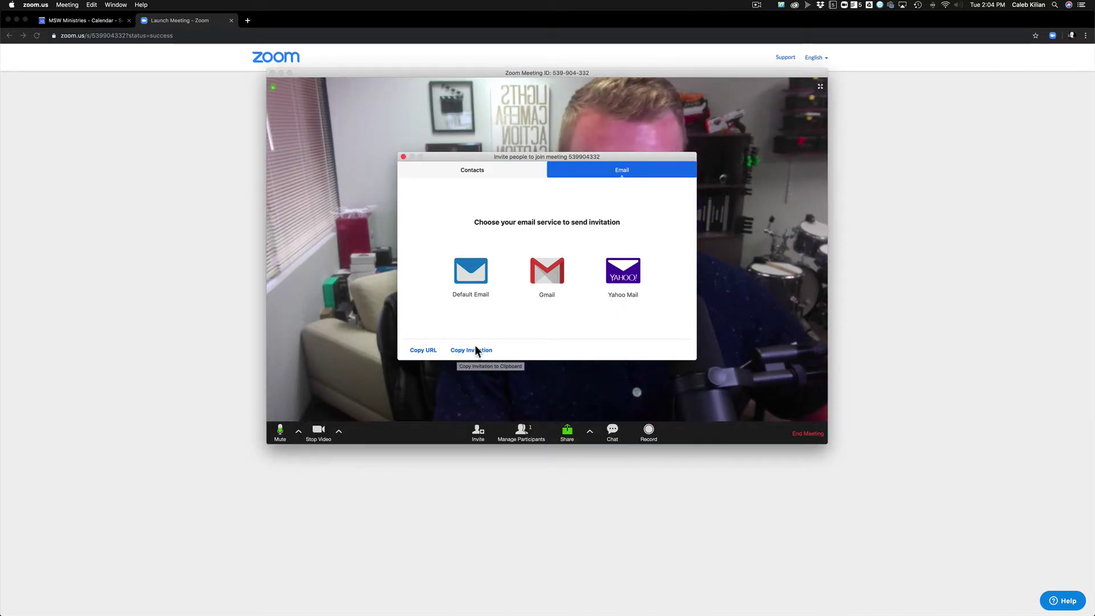
{"action": "left_click", "coordinate": [478, 170]}
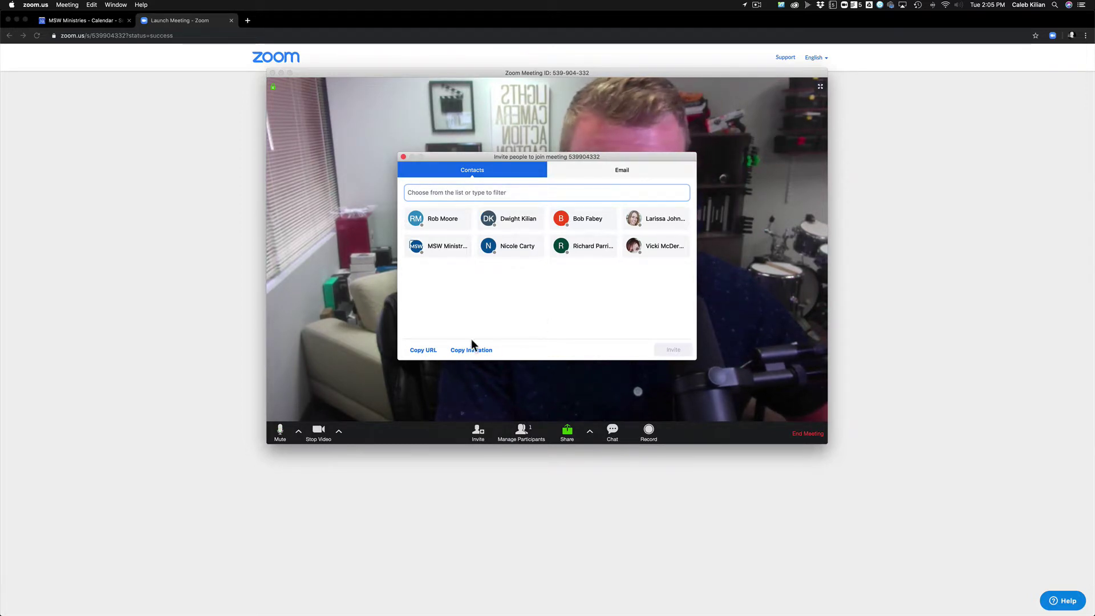
{"action": "left_click", "coordinate": [401, 156]}
- Show the participants list and the meeting chat beside the video
{"action": "left_click", "coordinate": [522, 431]}
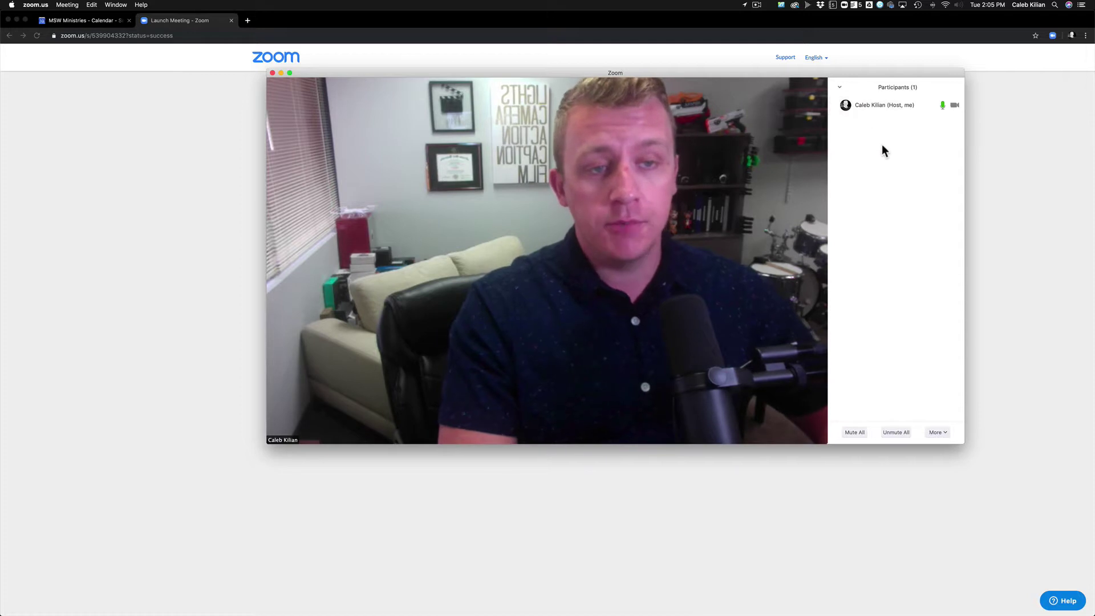
{"action": "mouse_move", "coordinate": [887, 110]}
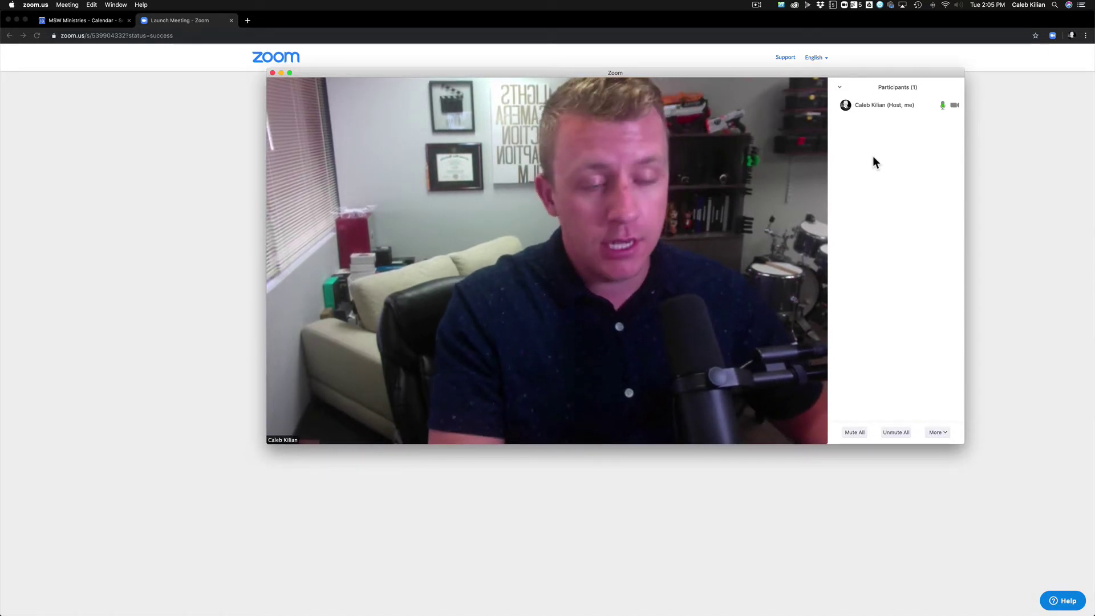
{"action": "mouse_move", "coordinate": [922, 104]}
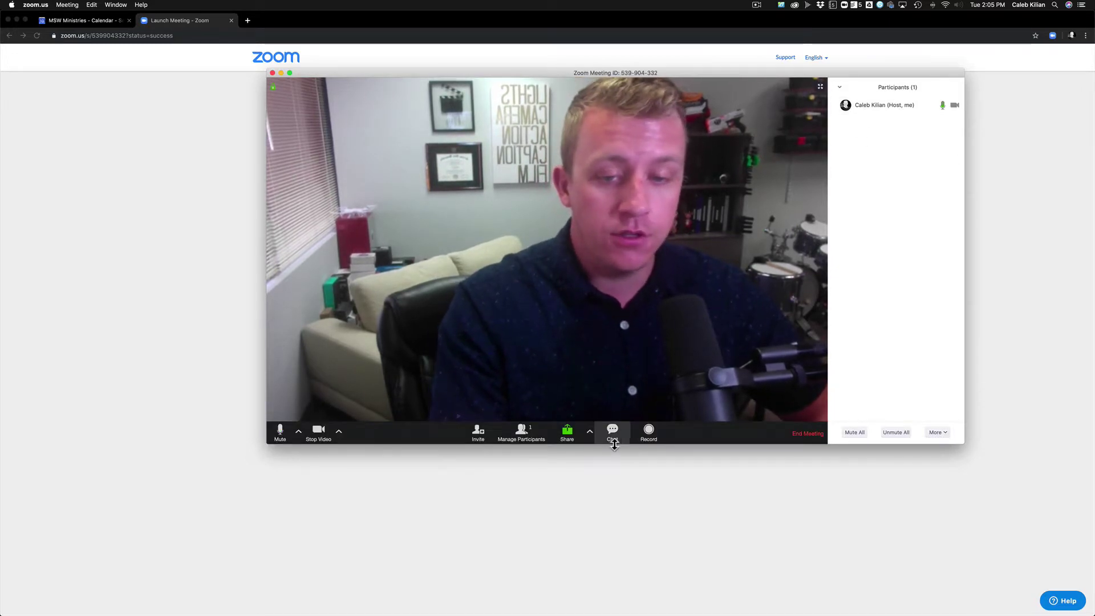
{"action": "left_click", "coordinate": [613, 434]}
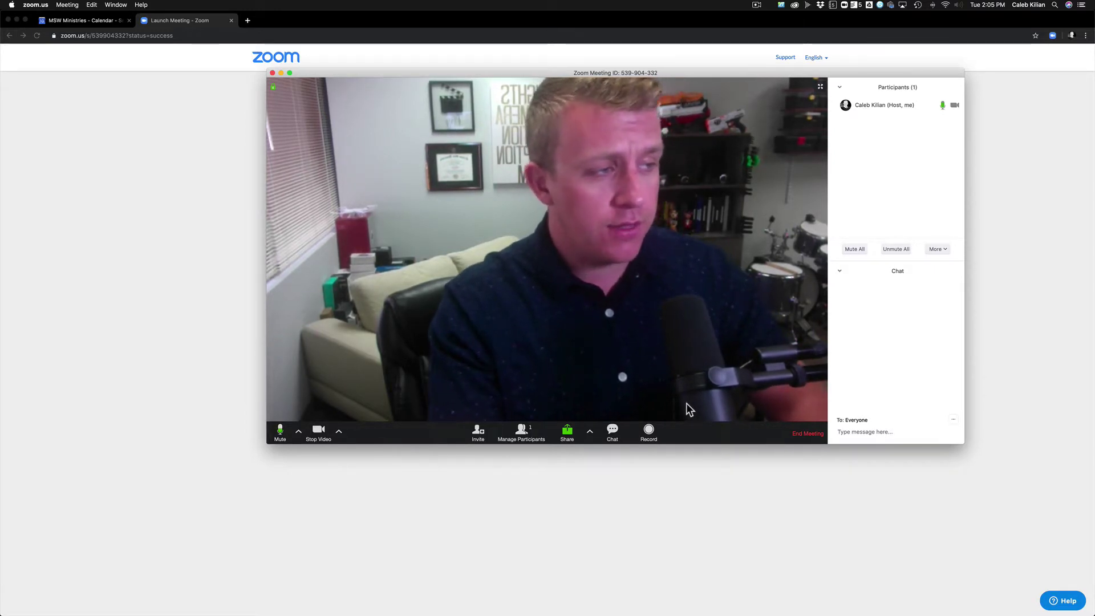
{"action": "mouse_move", "coordinate": [686, 400]}
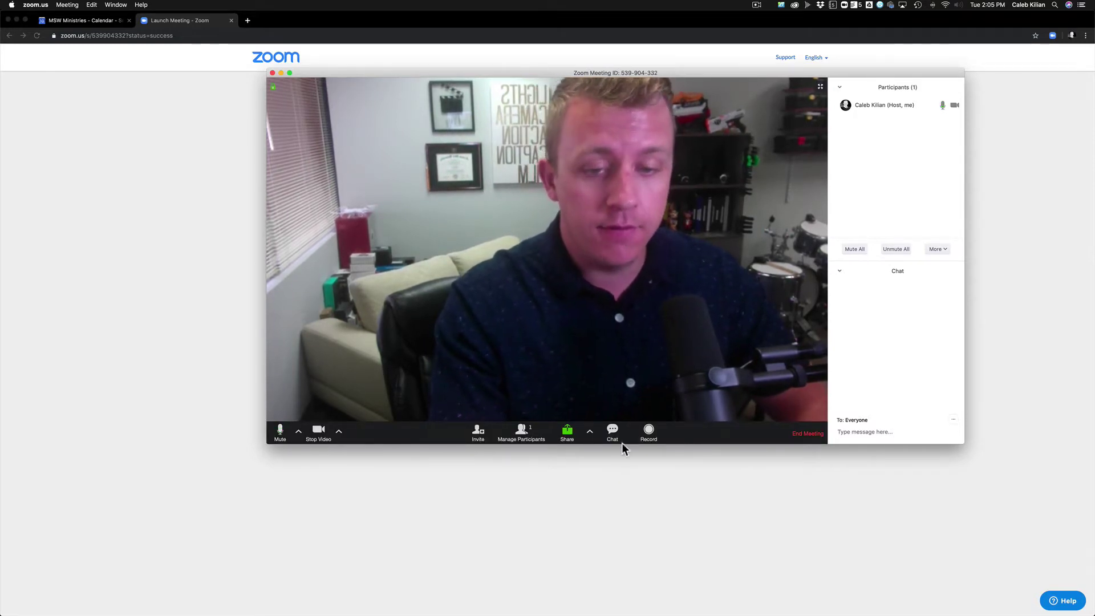
- Review the available screen sharing sources and close the selection without sharing anything
{"action": "left_click", "coordinate": [567, 435]}
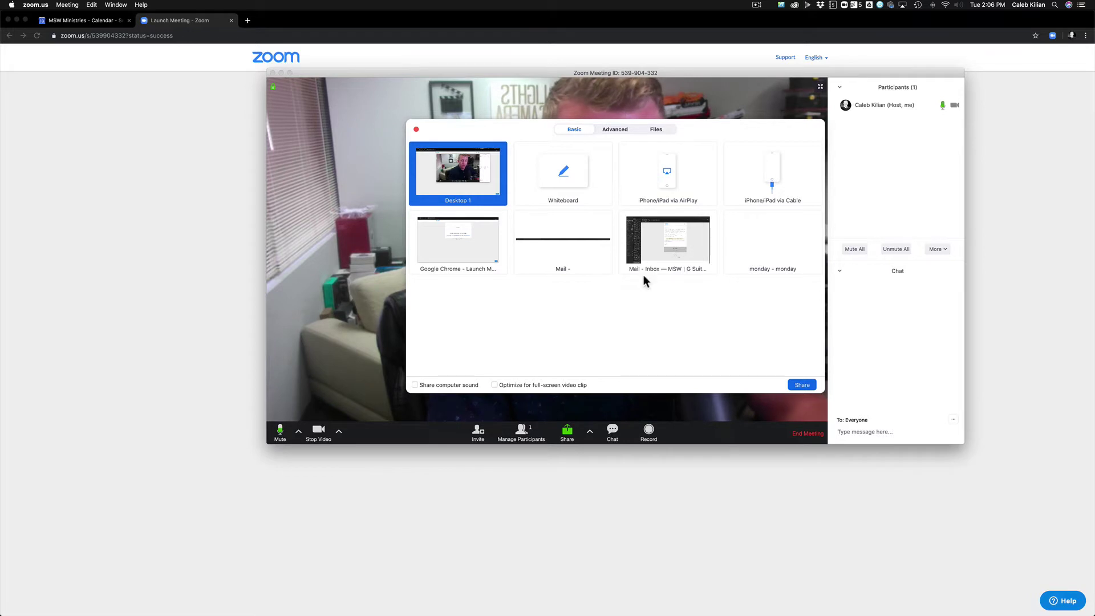
{"action": "left_click", "coordinate": [416, 130]}
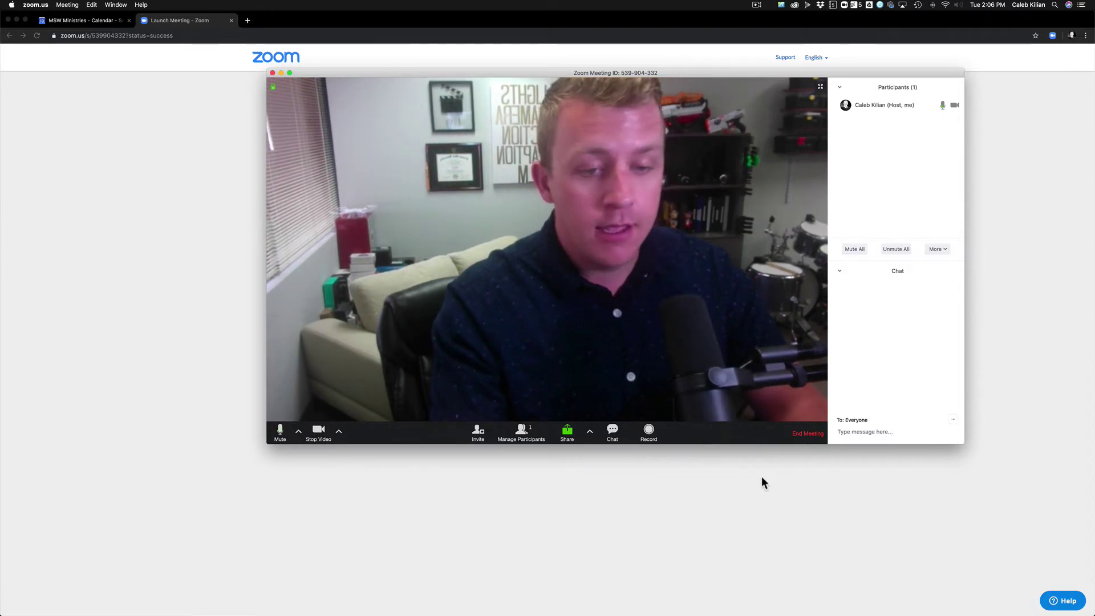
- End the running meeting for all participants
{"action": "left_click", "coordinate": [810, 434]}
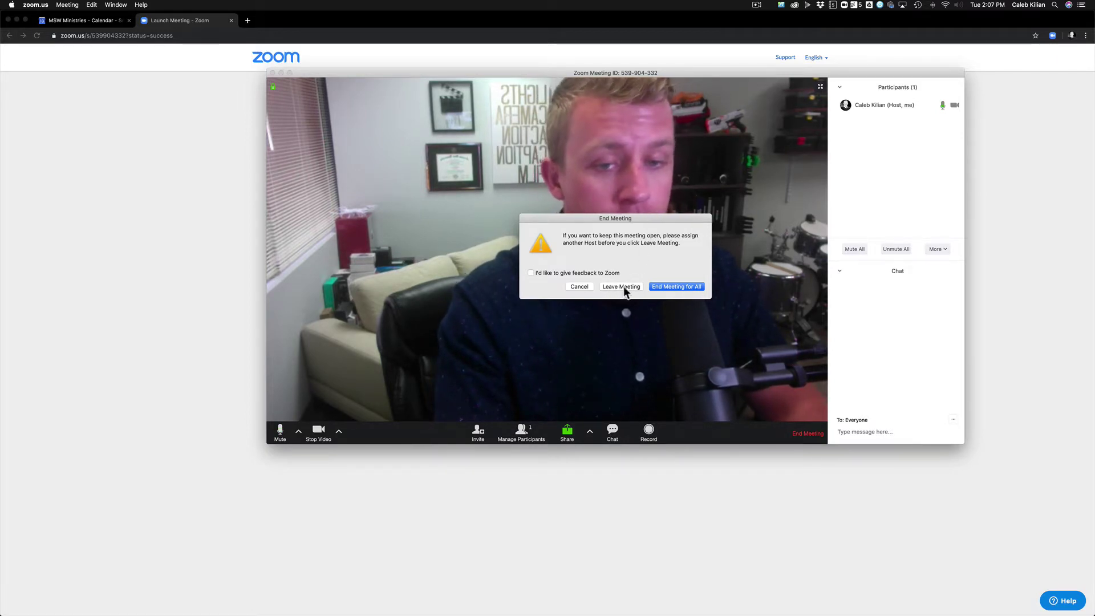
{"action": "left_click", "coordinate": [676, 287]}
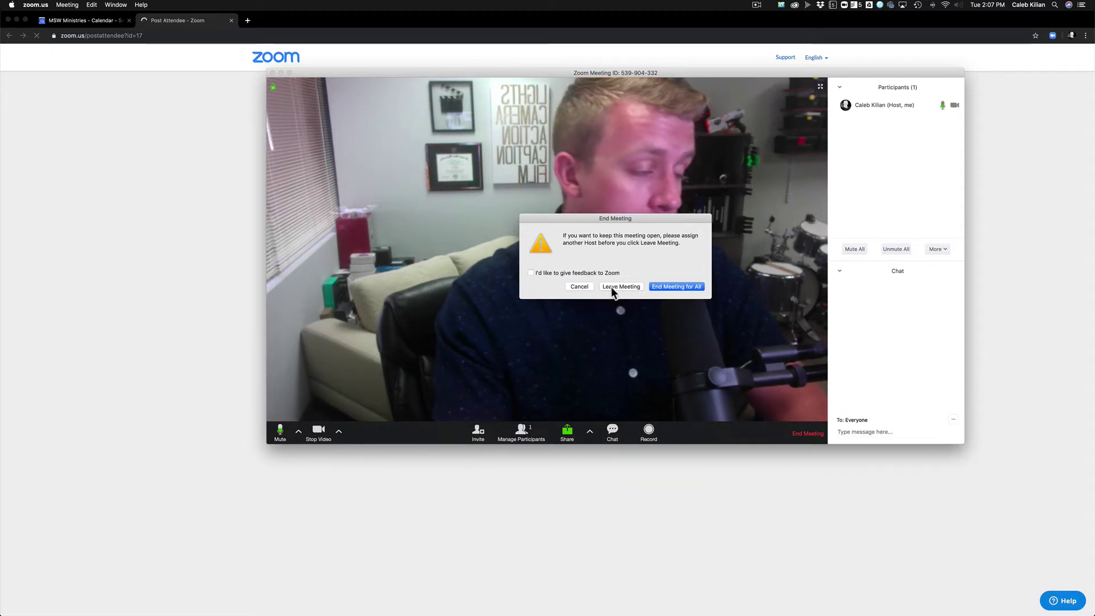
{"action": "left_click", "coordinate": [579, 287]}
{"action": "left_click", "coordinate": [790, 435]}
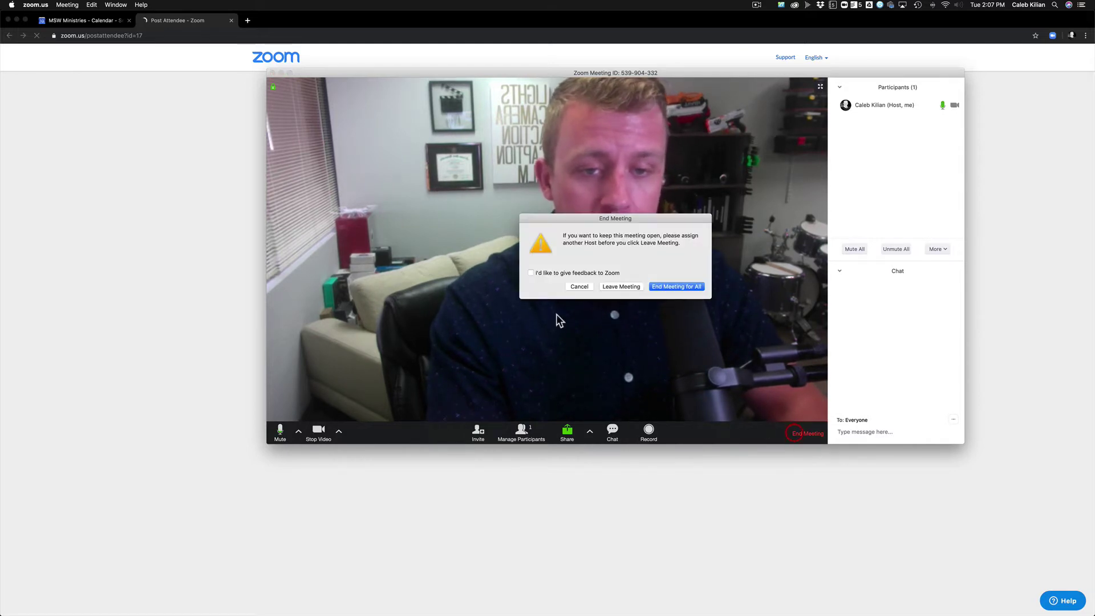
{"action": "left_click", "coordinate": [700, 289]}
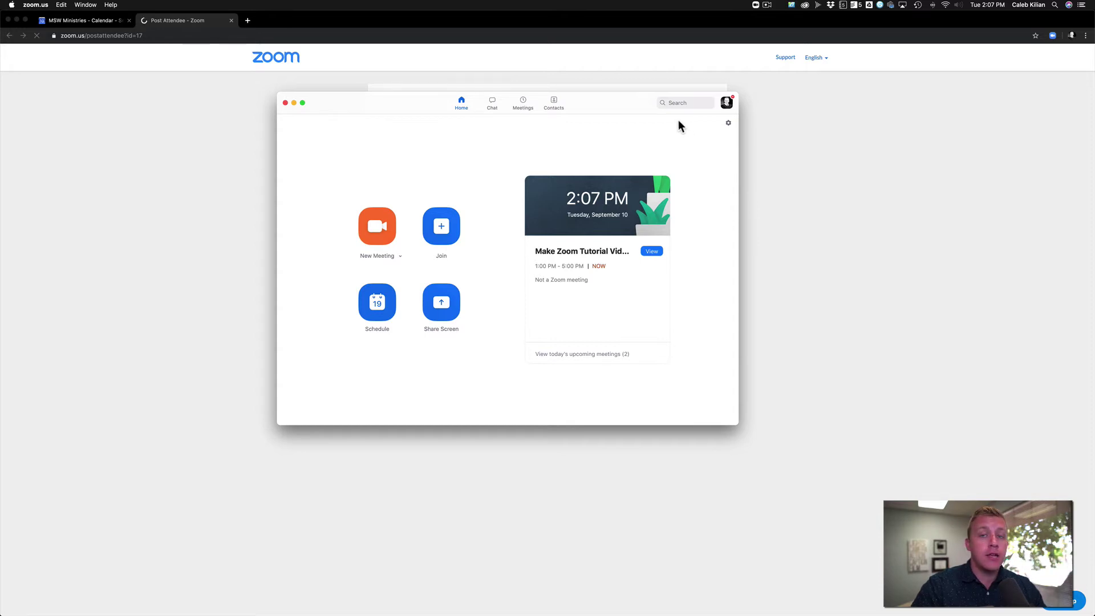
- Review the list of upcoming meetings in the Zoom desktop app and return to its home view
{"action": "left_click_drag", "start_coordinate": [623, 103], "coordinate": [641, 106]}
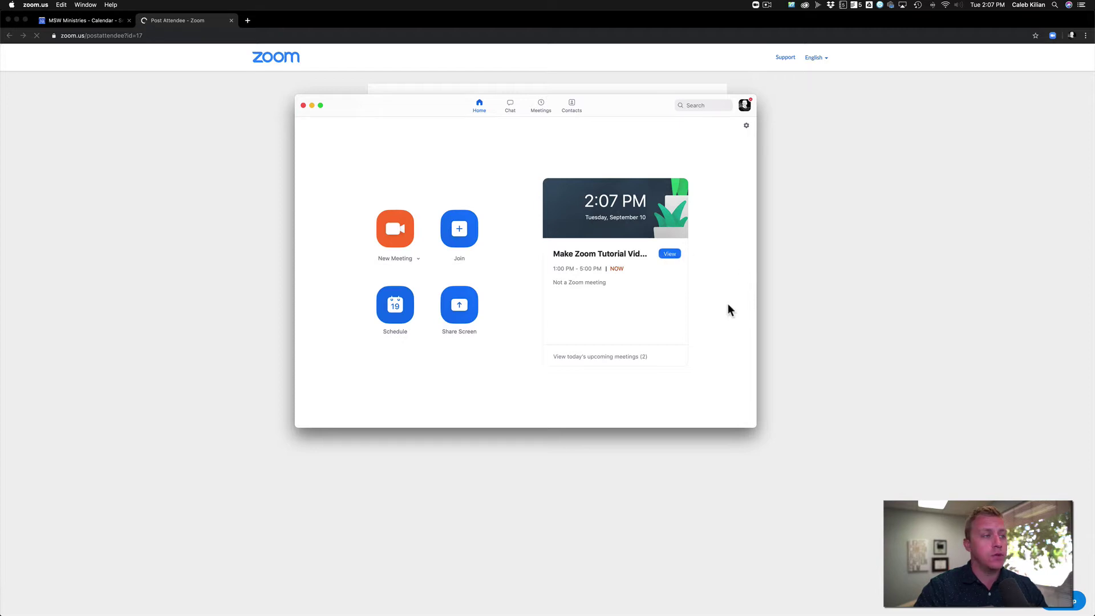
{"action": "mouse_move", "coordinate": [594, 614]}
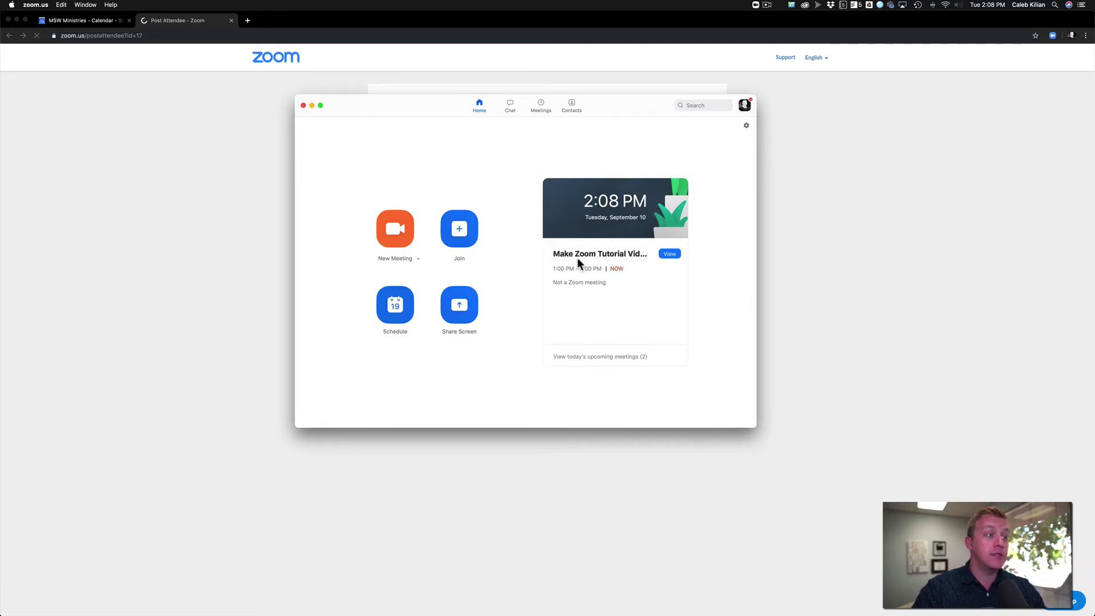
{"action": "left_click", "coordinate": [540, 106]}
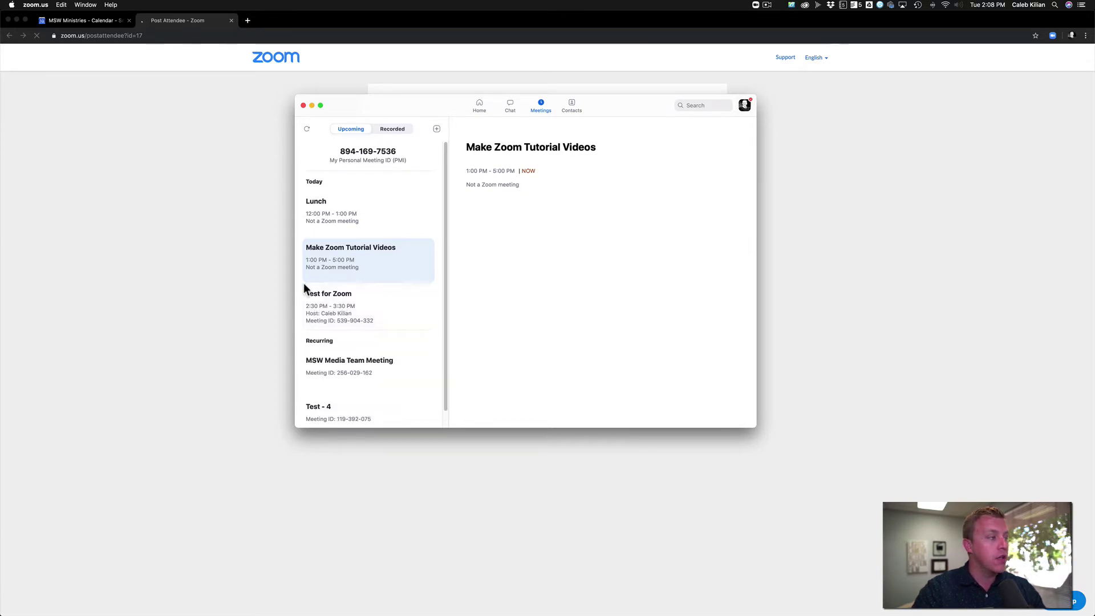
{"action": "left_click", "coordinate": [475, 111]}
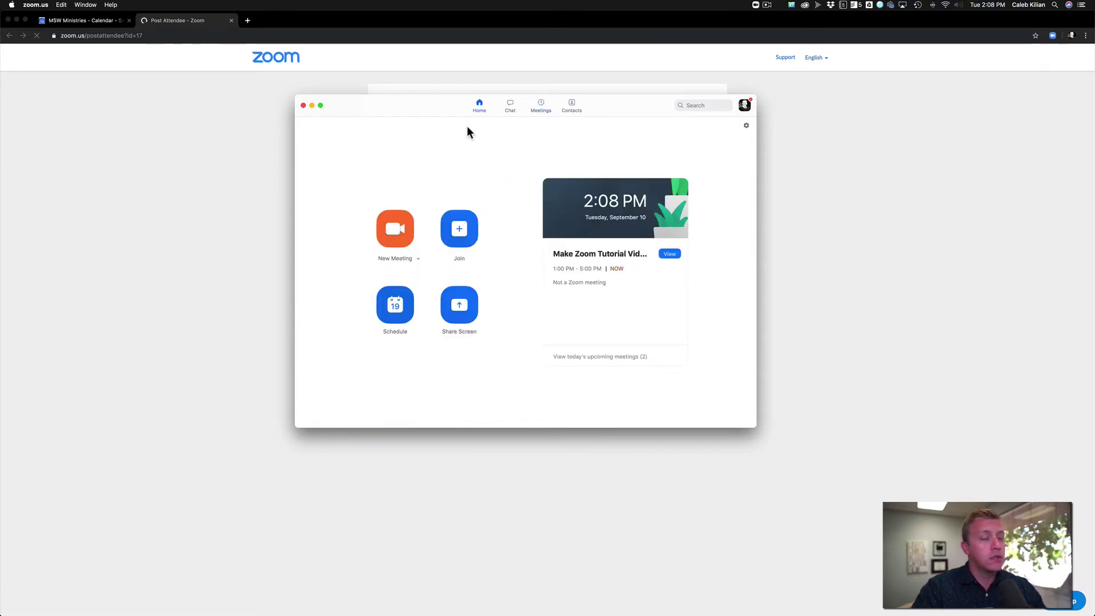
- Start a new instant meeting with computer audio and look at the contacts available for inviting
{"action": "left_click", "coordinate": [394, 224]}
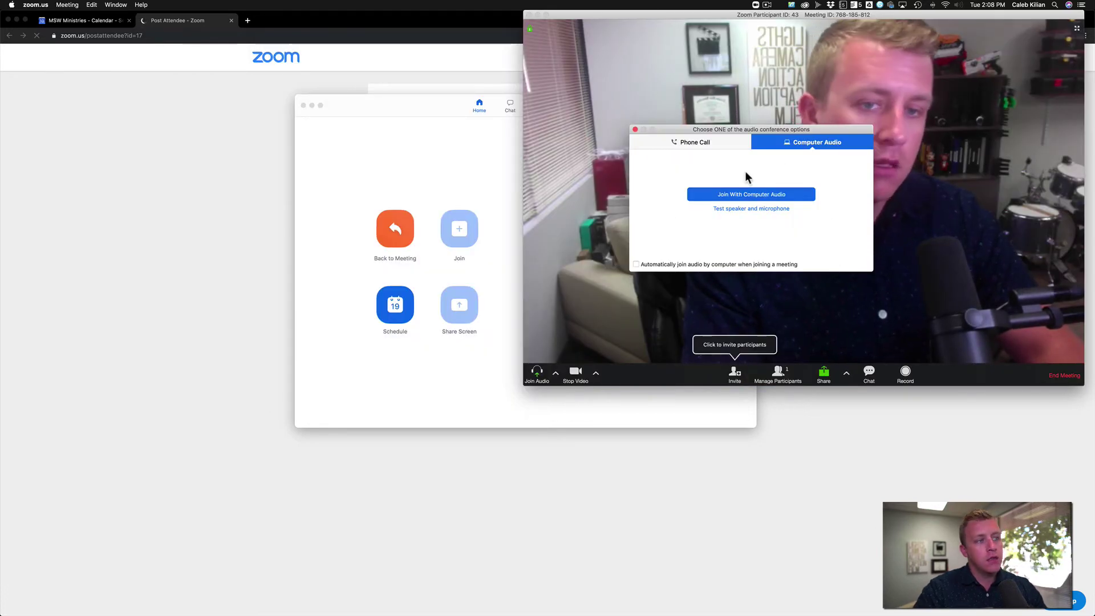
{"action": "left_click", "coordinate": [723, 195]}
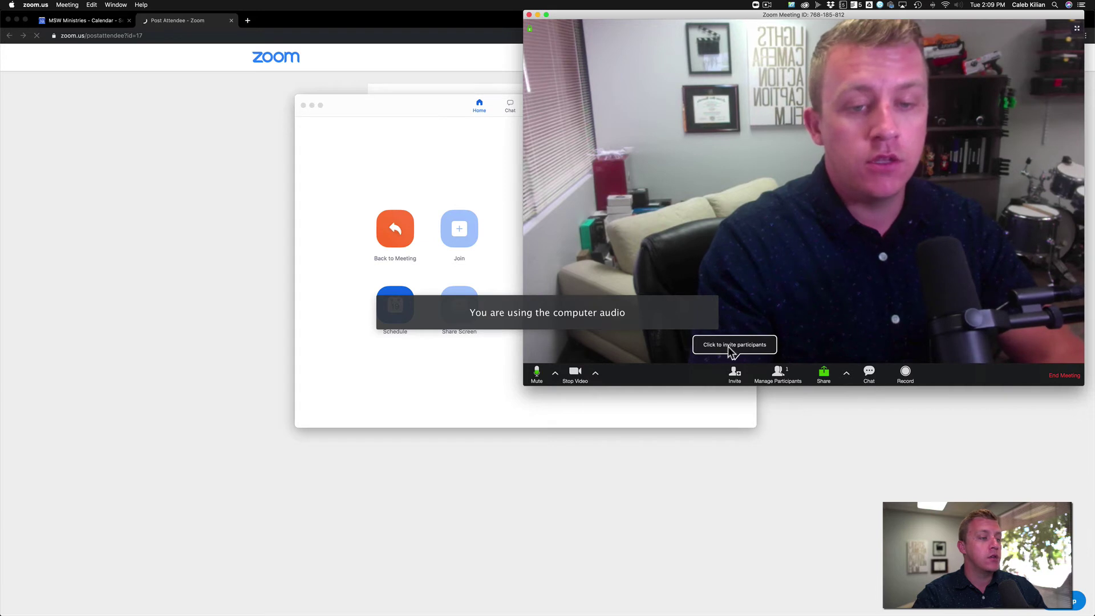
{"action": "left_click", "coordinate": [734, 373]}
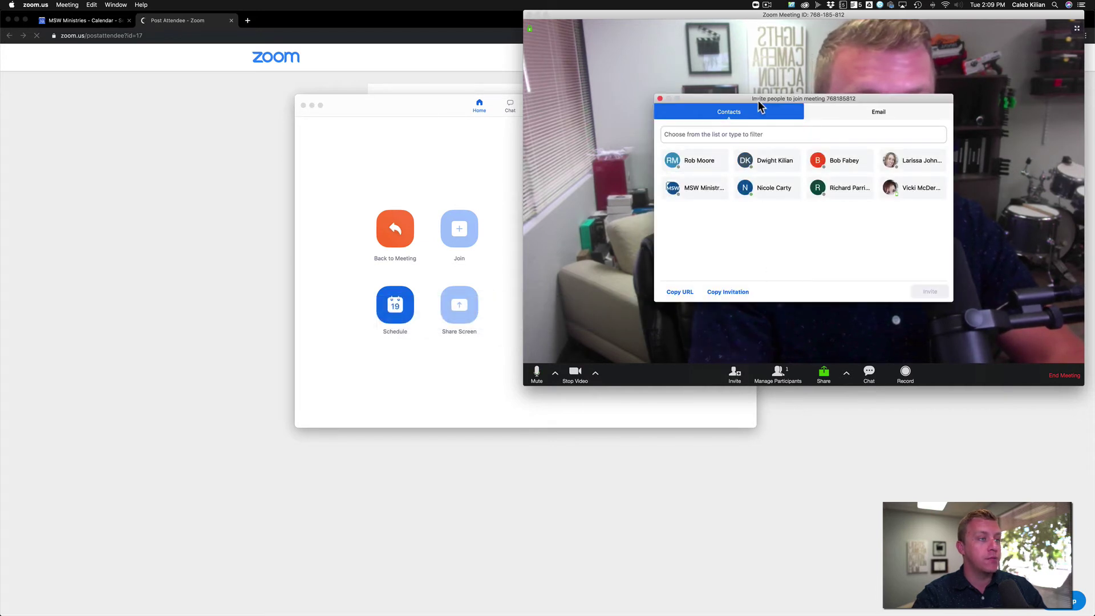
{"action": "left_click", "coordinate": [660, 99]}
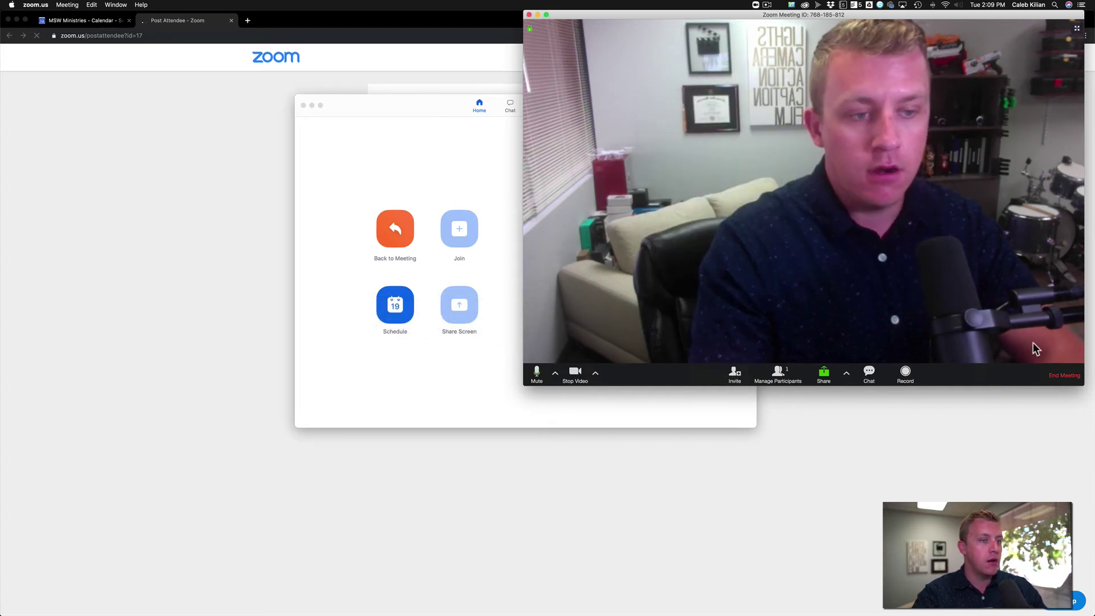
- End the instant meeting
{"action": "left_click", "coordinate": [1074, 377]}
{"action": "left_click", "coordinate": [767, 229]}
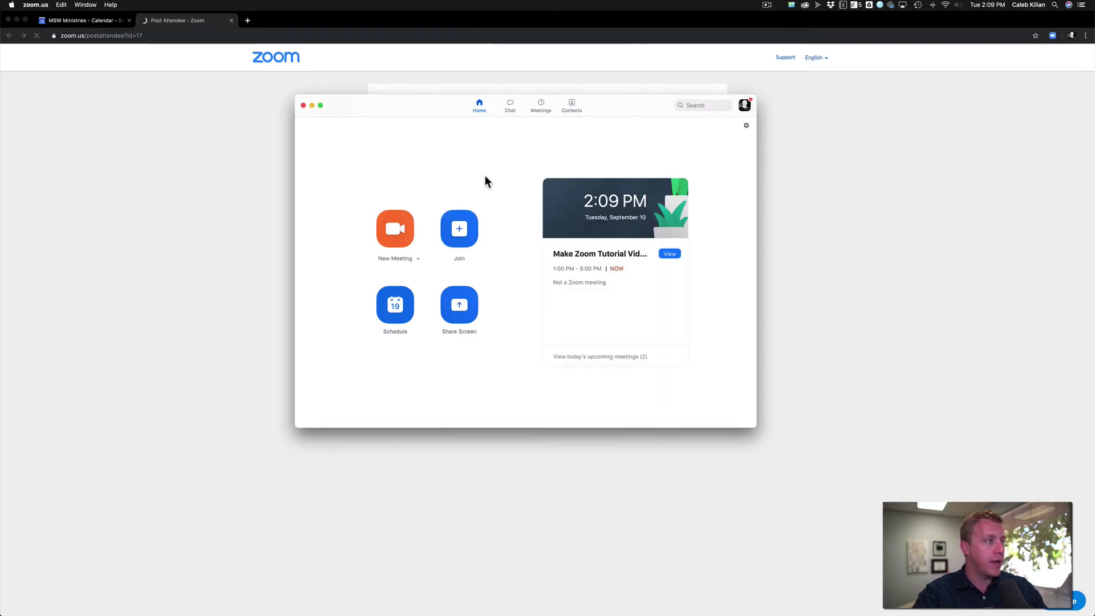
- Examine the options for joining a meeting, including the list of recent meeting IDs, and cancel without joining
{"action": "left_click", "coordinate": [461, 230]}
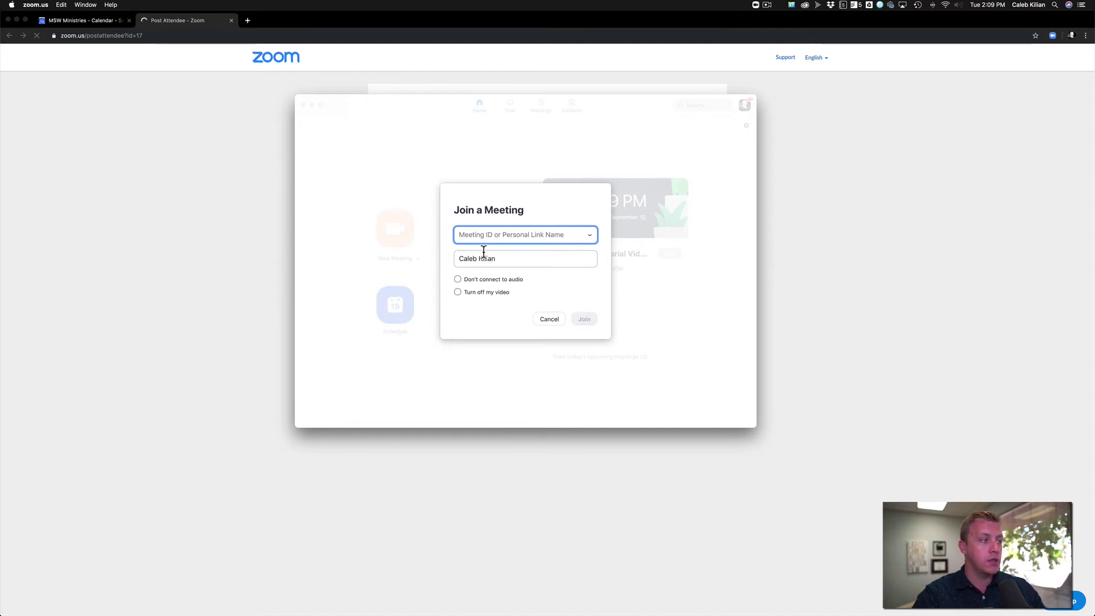
{"action": "left_click", "coordinate": [591, 235]}
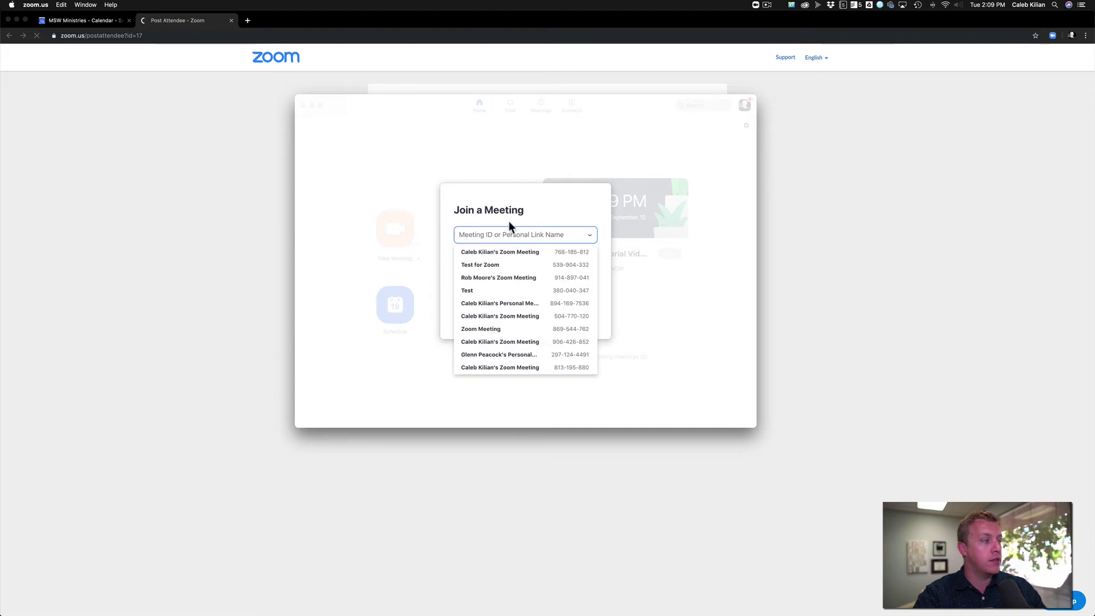
{"action": "left_click", "coordinate": [566, 190]}
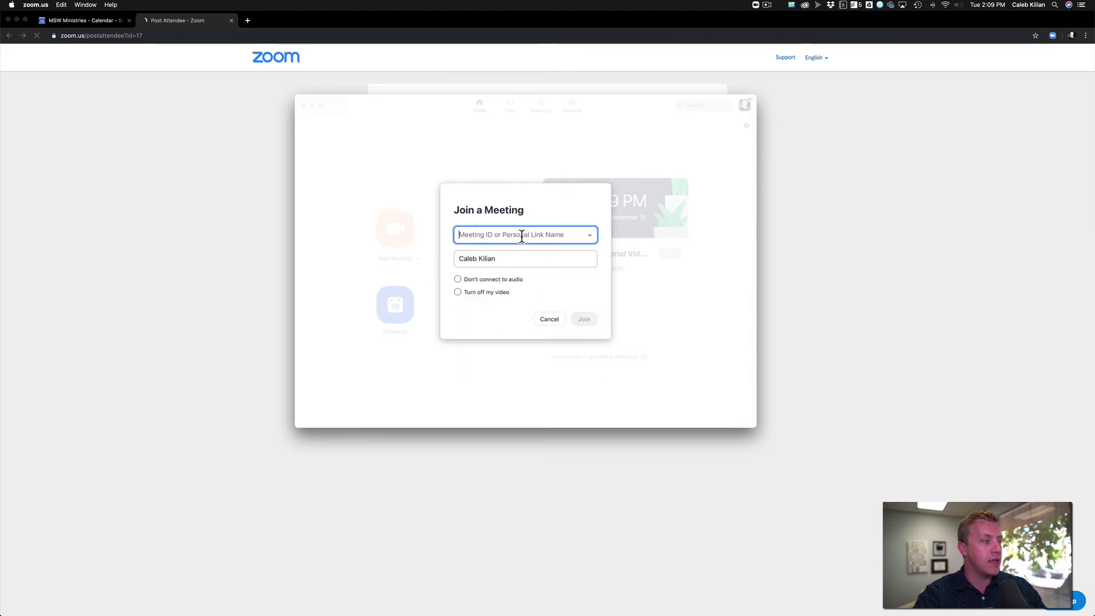
{"action": "left_click", "coordinate": [587, 235]}
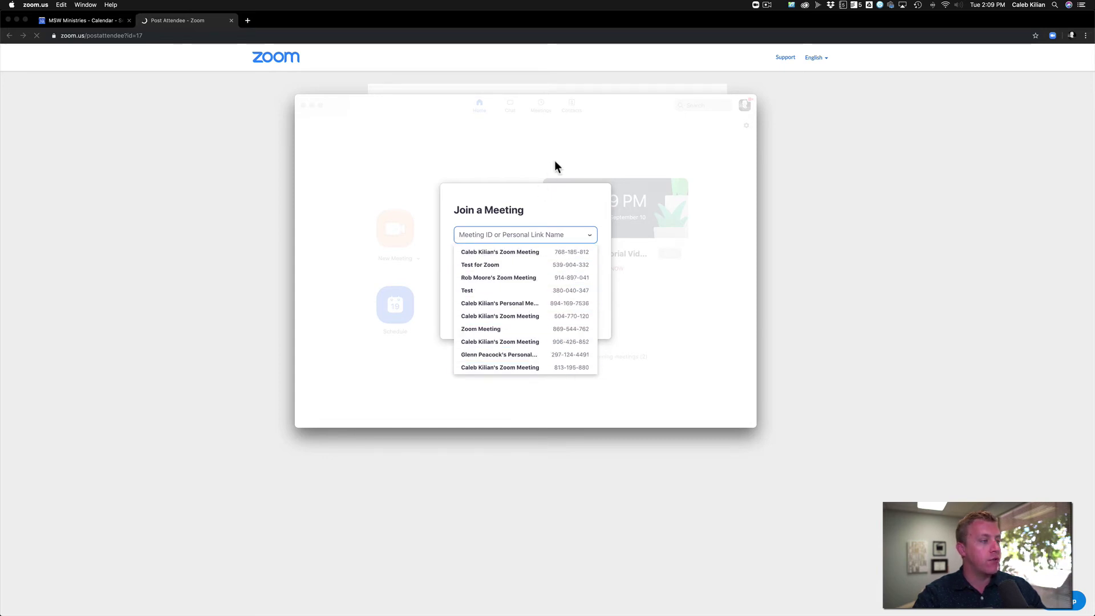
{"action": "left_click", "coordinate": [588, 204]}
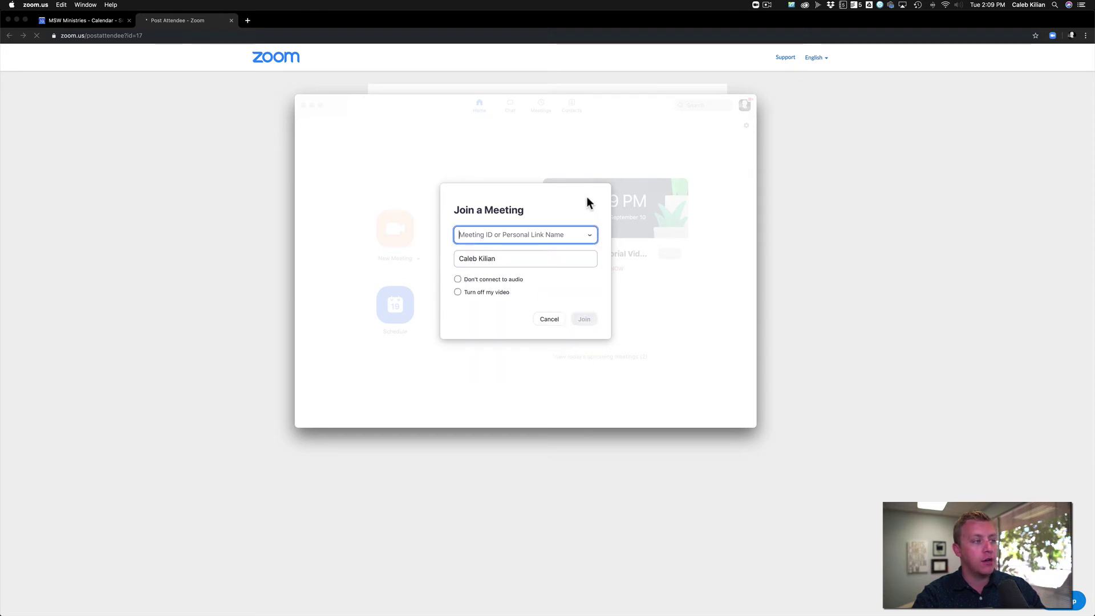
{"action": "left_click", "coordinate": [556, 319]}
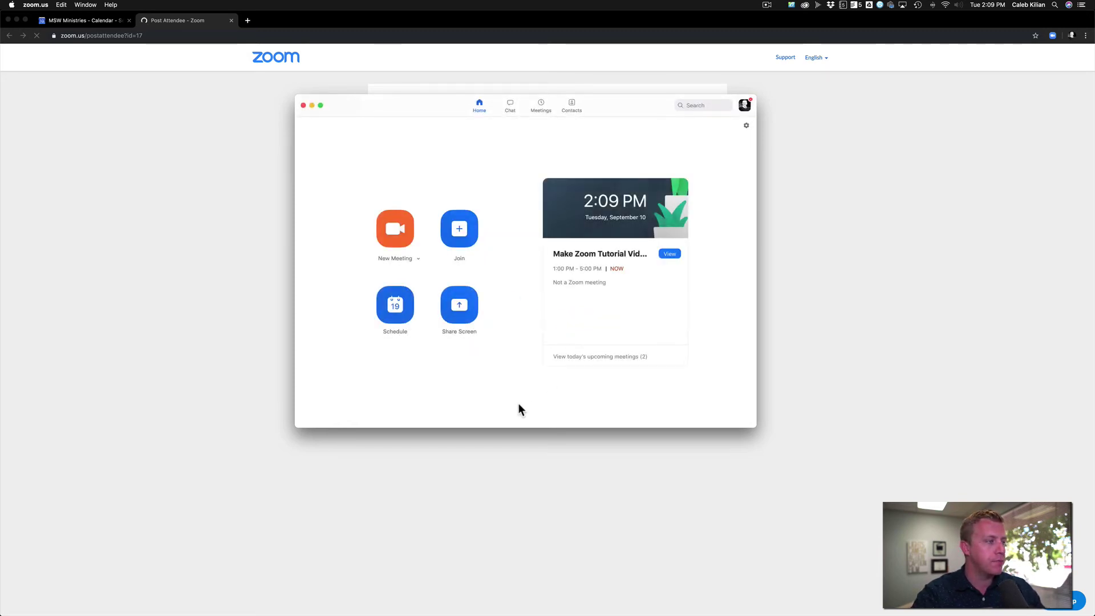
- Review the form for scheduling a meeting and cancel it without scheduling anything
{"action": "left_click", "coordinate": [403, 314]}
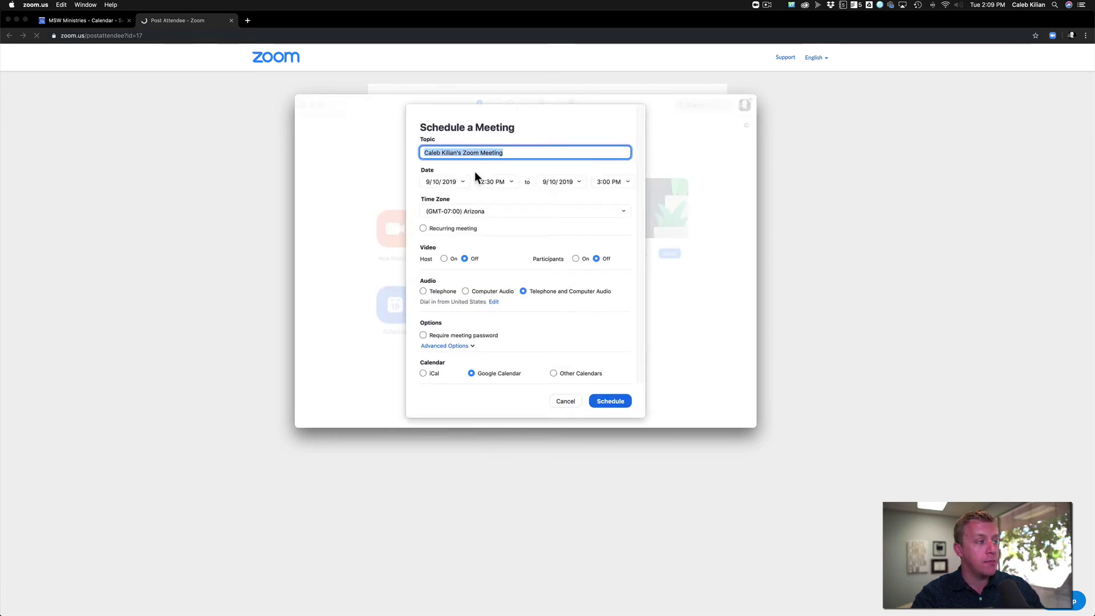
{"action": "left_click", "coordinate": [565, 400]}
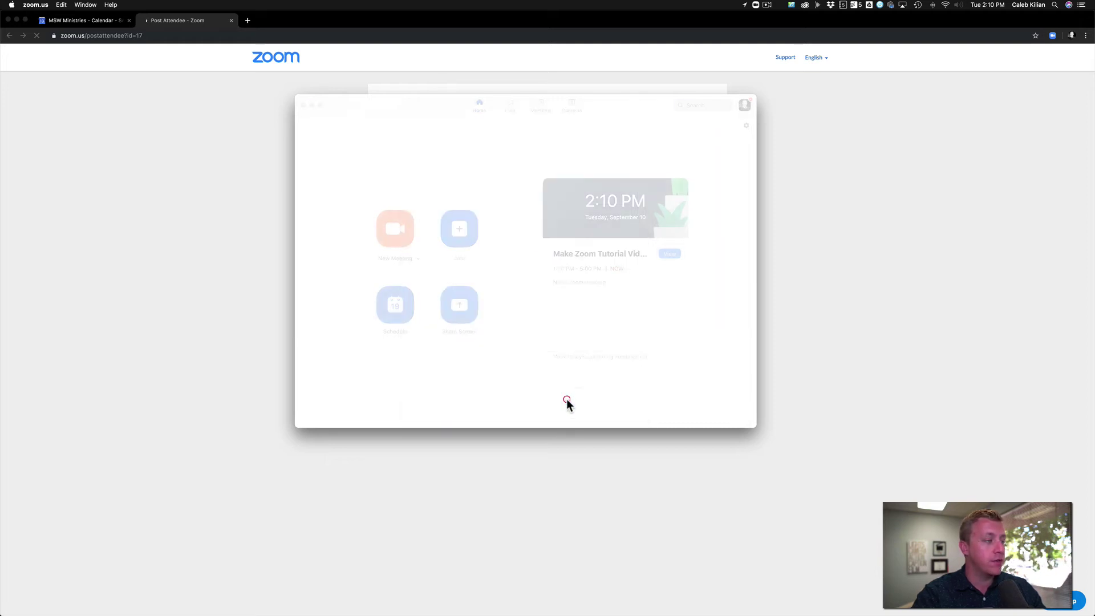
- Open screen sharing from the home view
{"action": "left_click", "coordinate": [471, 310]}
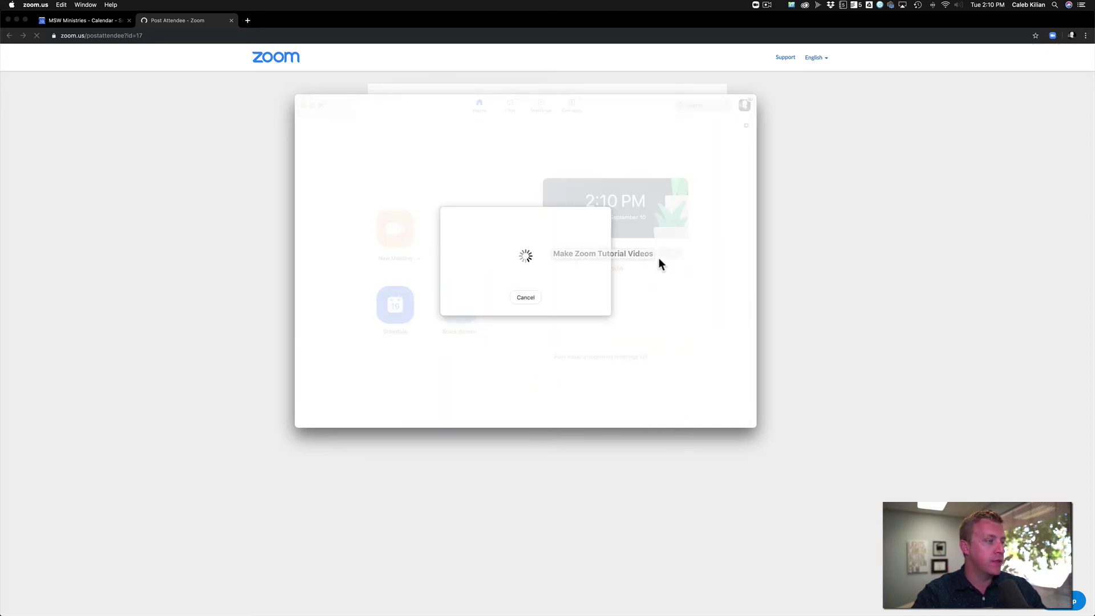